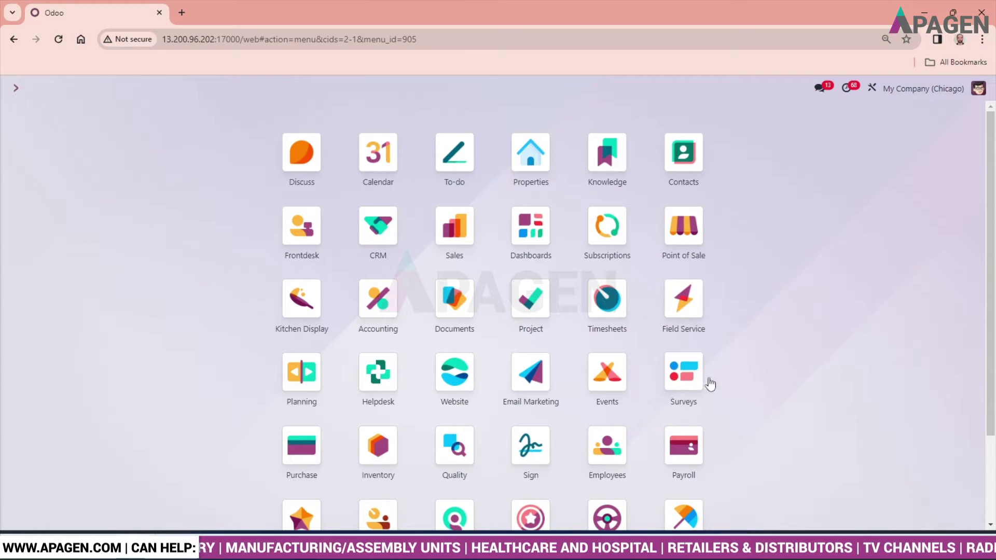
# In Surveys, try the Filters and Activity view, then open MyCompany Vendor Certification
pyautogui.click(684, 376)
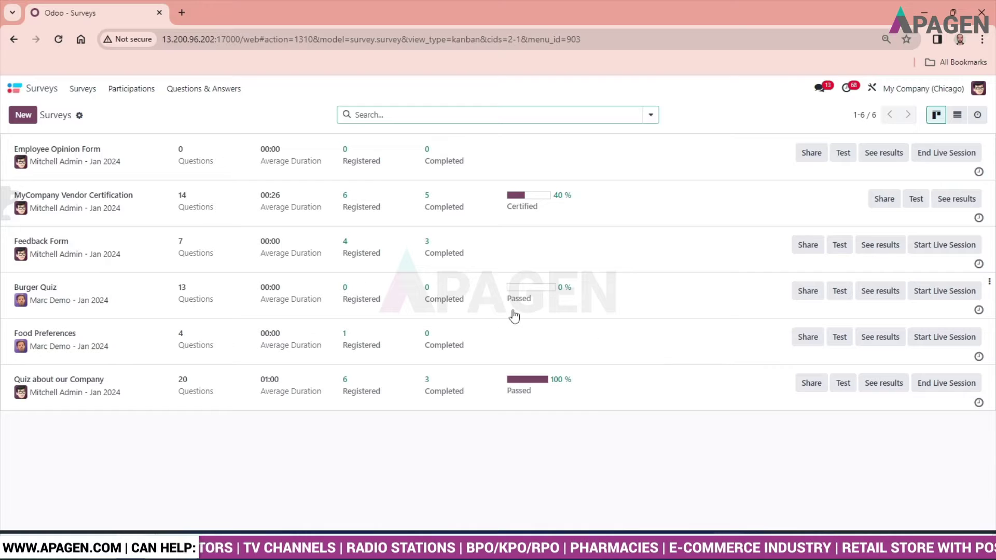
pyautogui.click(653, 116)
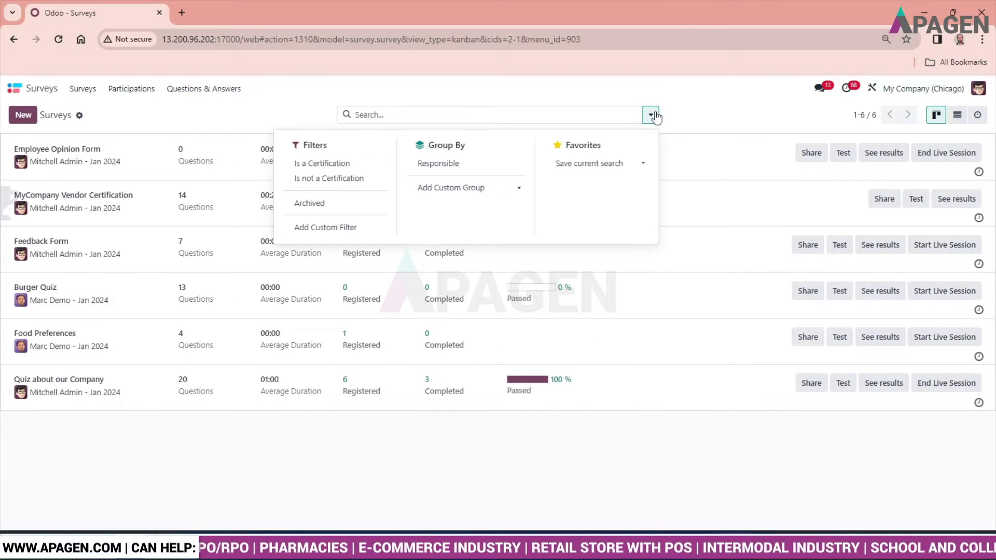
pyautogui.click(652, 115)
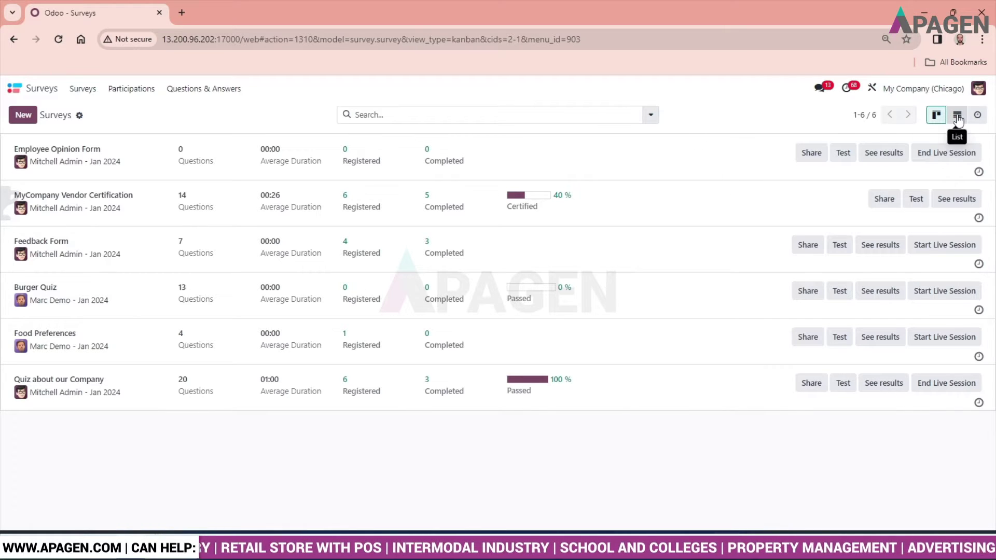
pyautogui.click(979, 115)
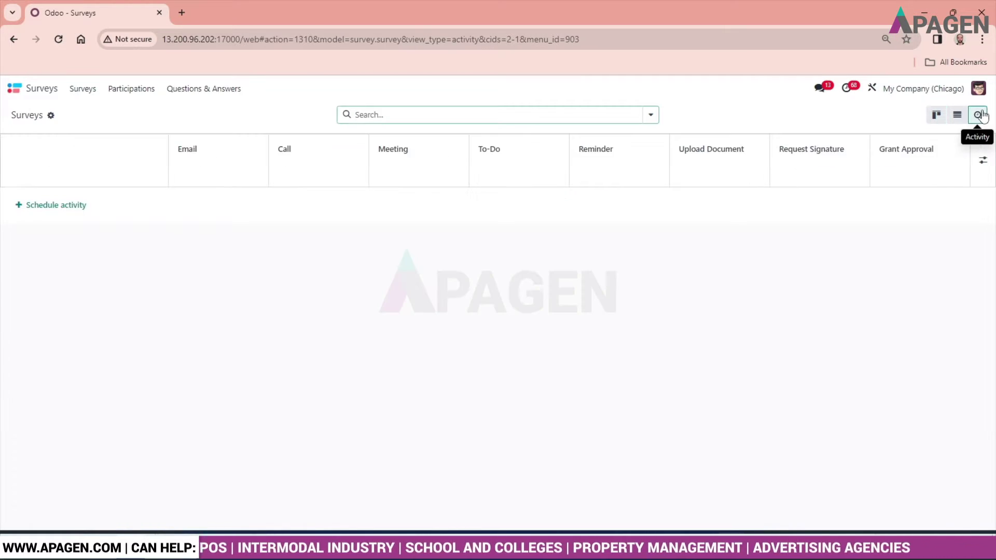
pyautogui.click(936, 115)
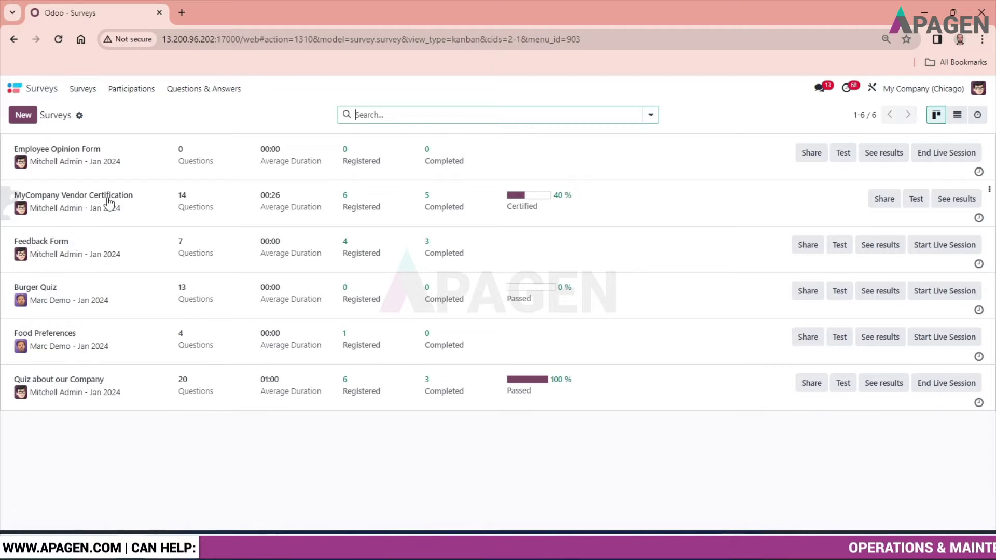
pyautogui.click(109, 201)
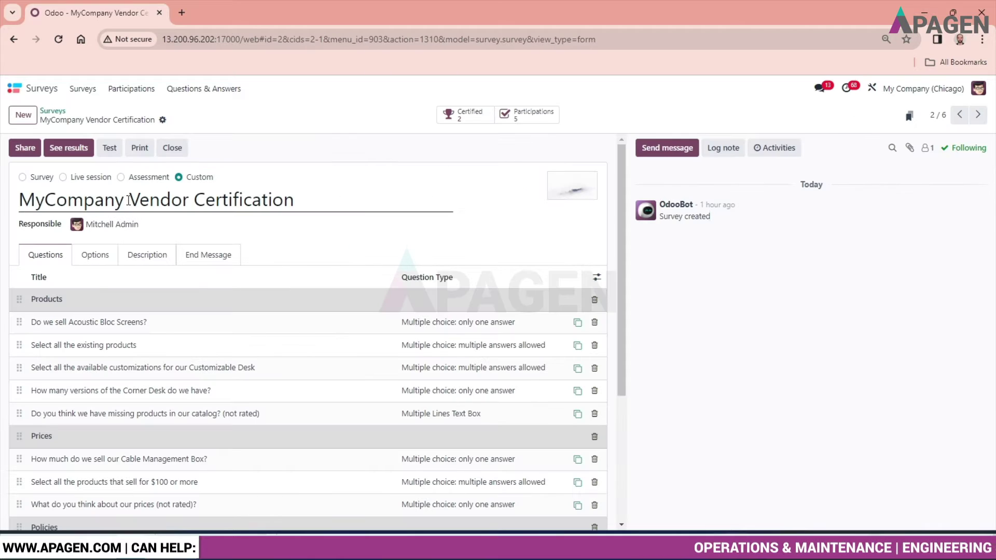
pyautogui.scroll(-3, 136, 250)
pyautogui.scroll(3, 128, 233)
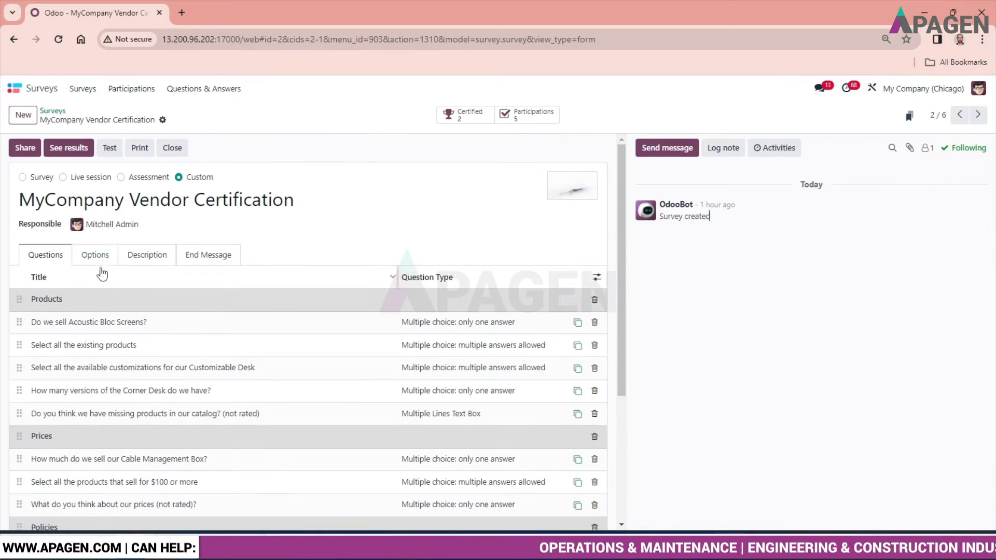
# Show the survey's options: login, two attempts, 10-minute limit, 80% score, badge
pyautogui.click(98, 260)
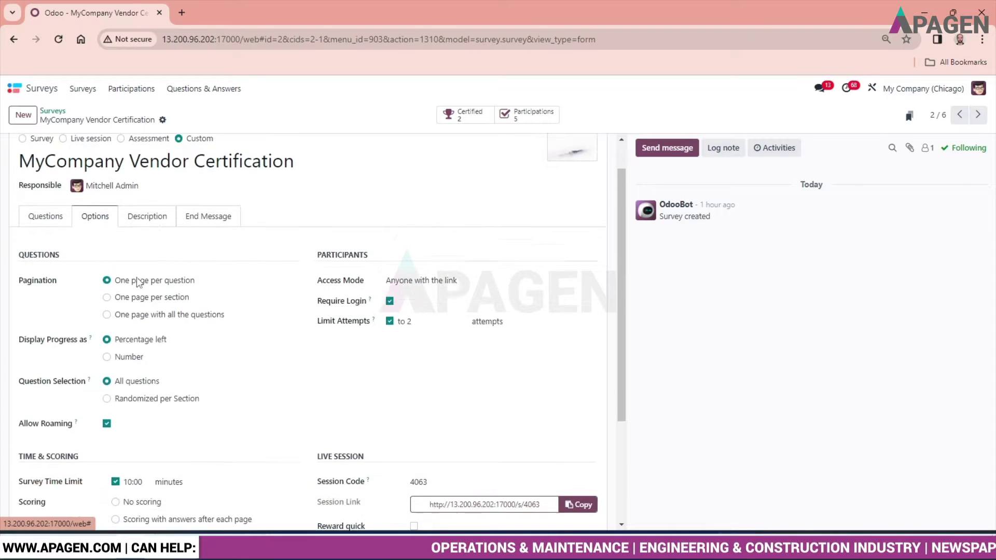
pyautogui.scroll(-1, 155, 276)
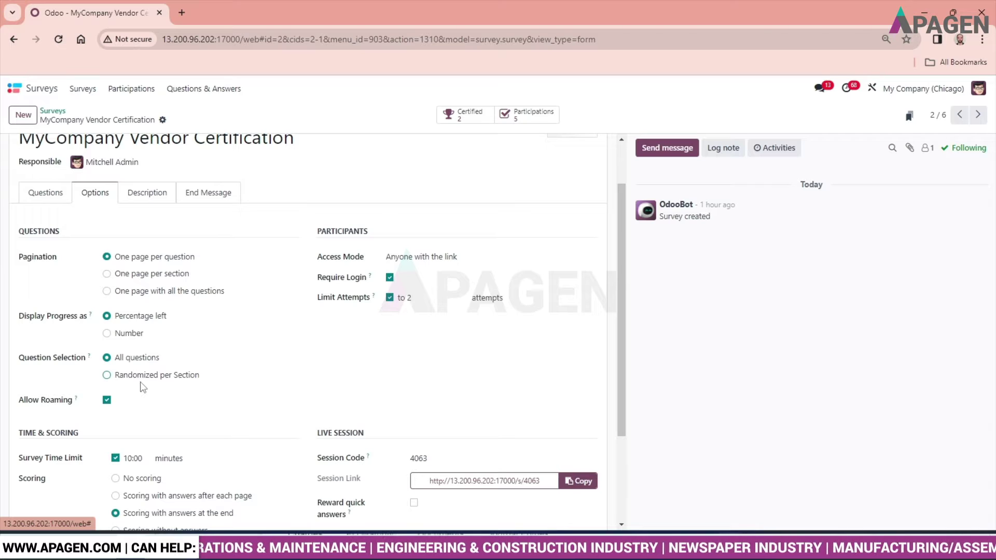
pyautogui.scroll(-3, 142, 387)
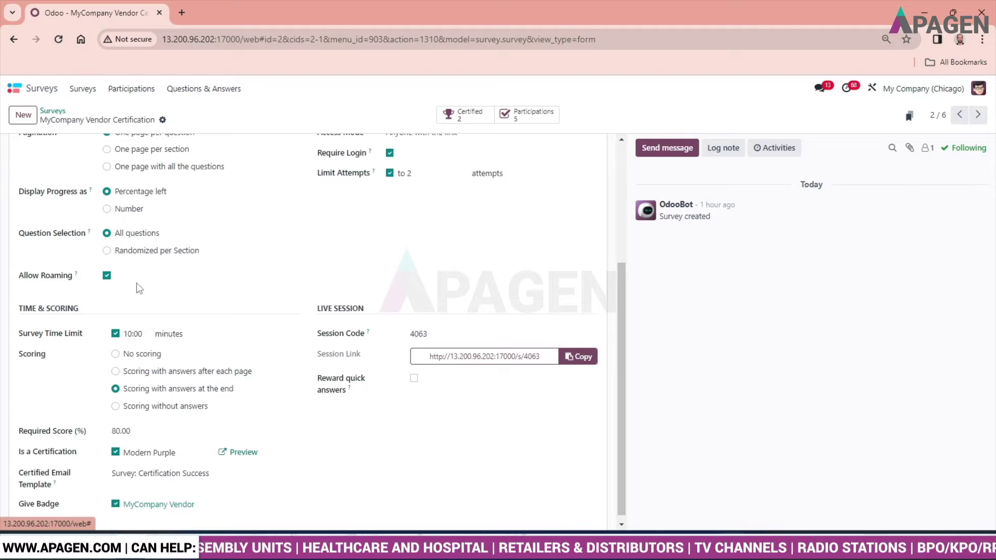
pyautogui.scroll(-1, 187, 310)
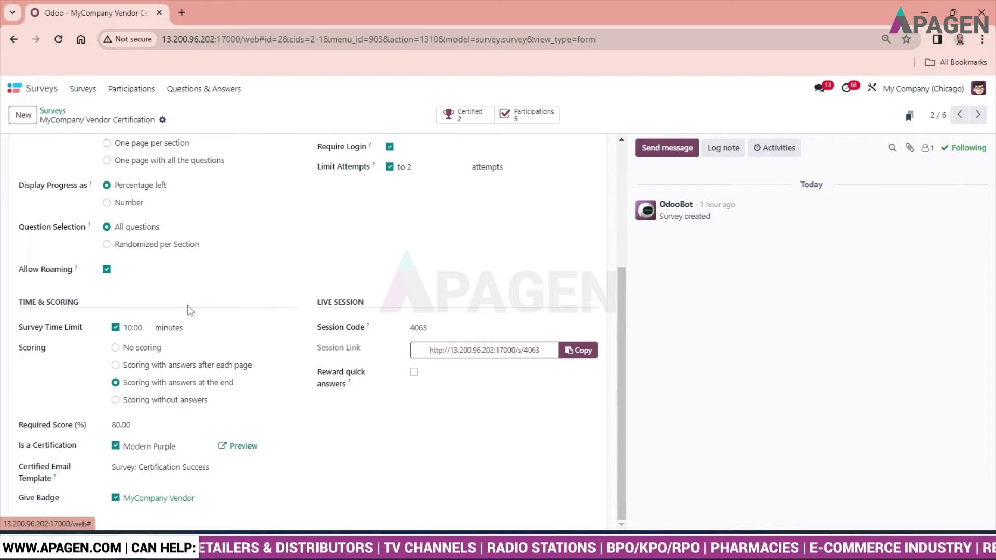
pyautogui.click(116, 328)
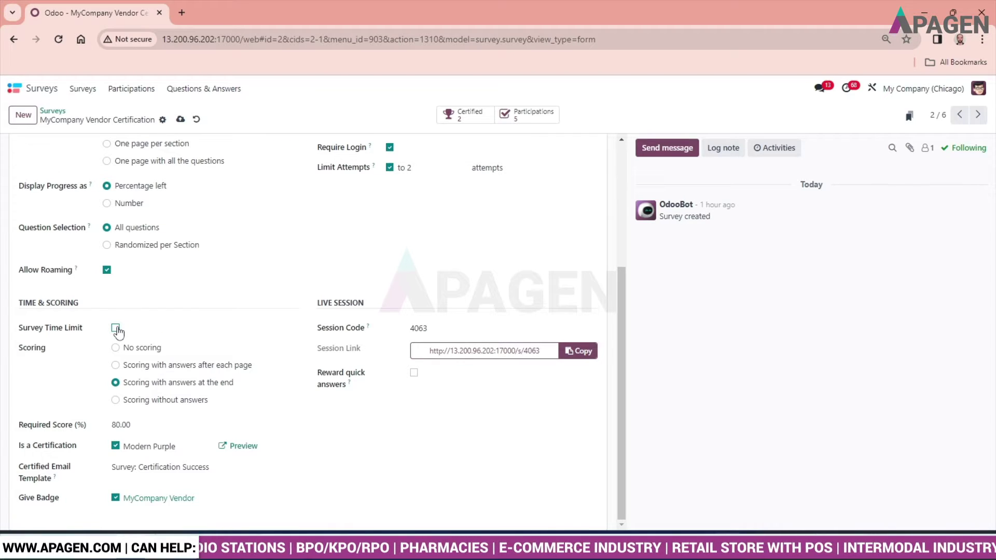
pyautogui.click(115, 328)
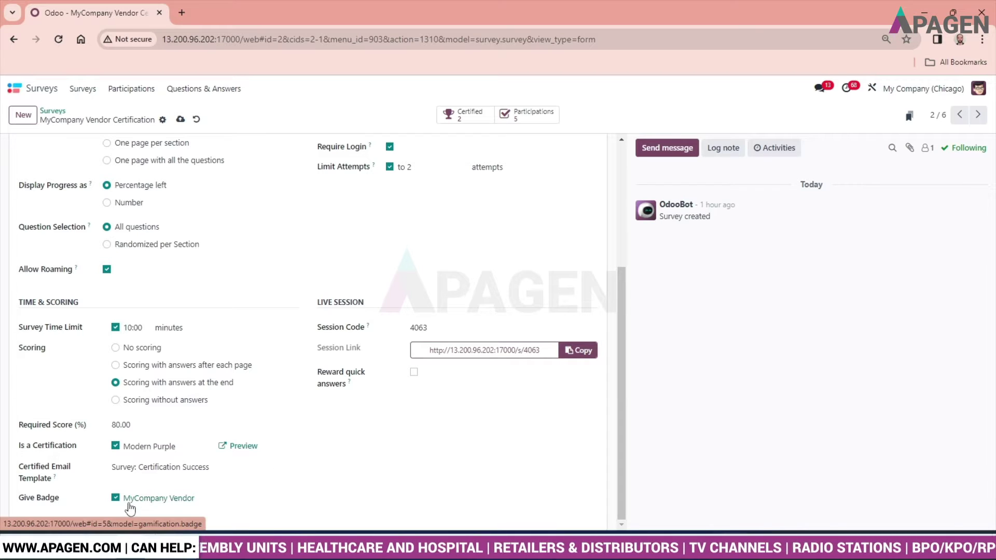
pyautogui.scroll(5, 253, 496)
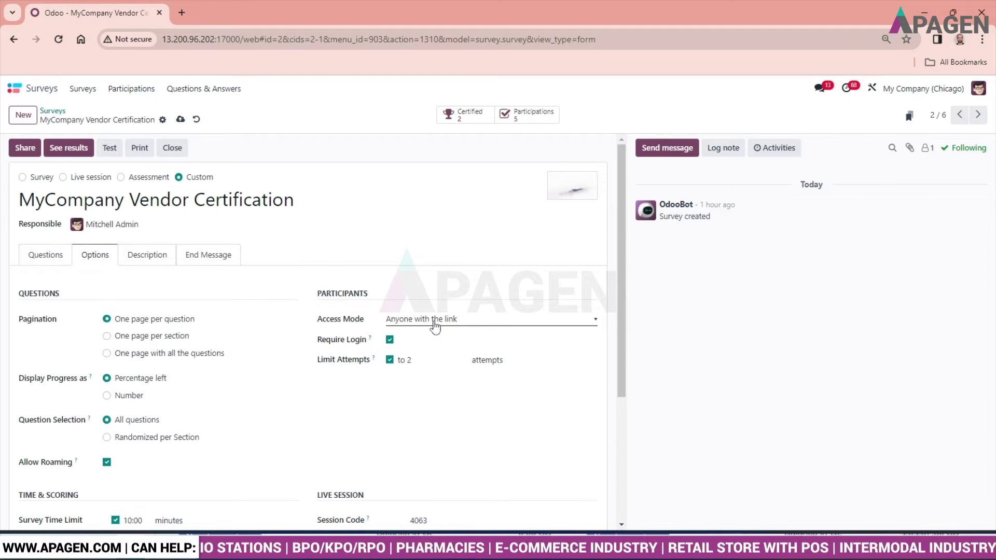
pyautogui.click(485, 326)
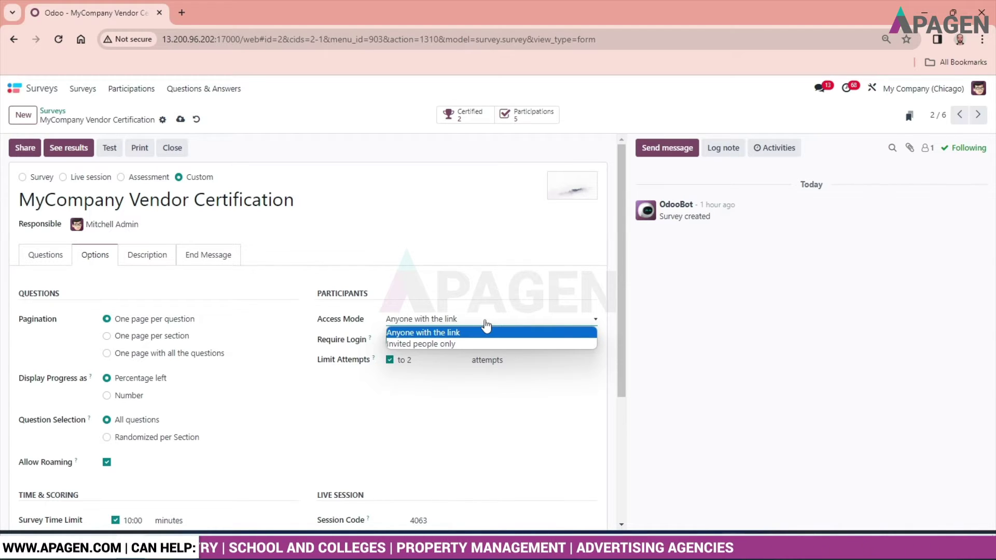
pyautogui.click(485, 324)
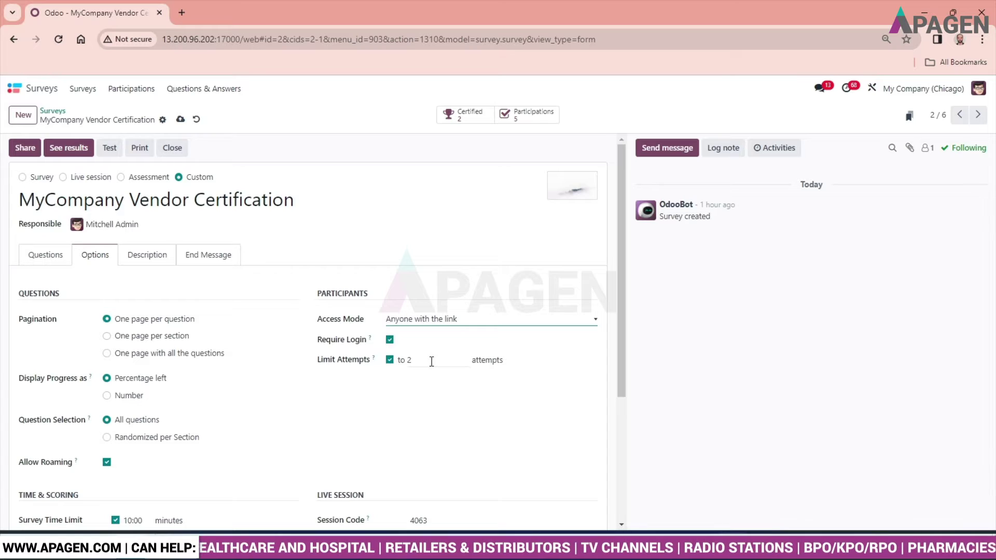
pyautogui.scroll(-3, 432, 361)
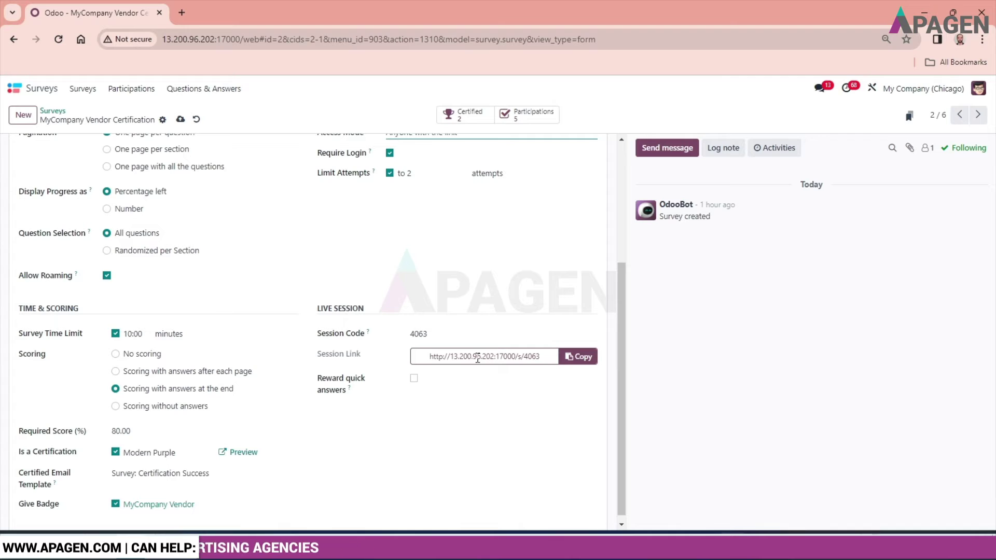
pyautogui.click(414, 380)
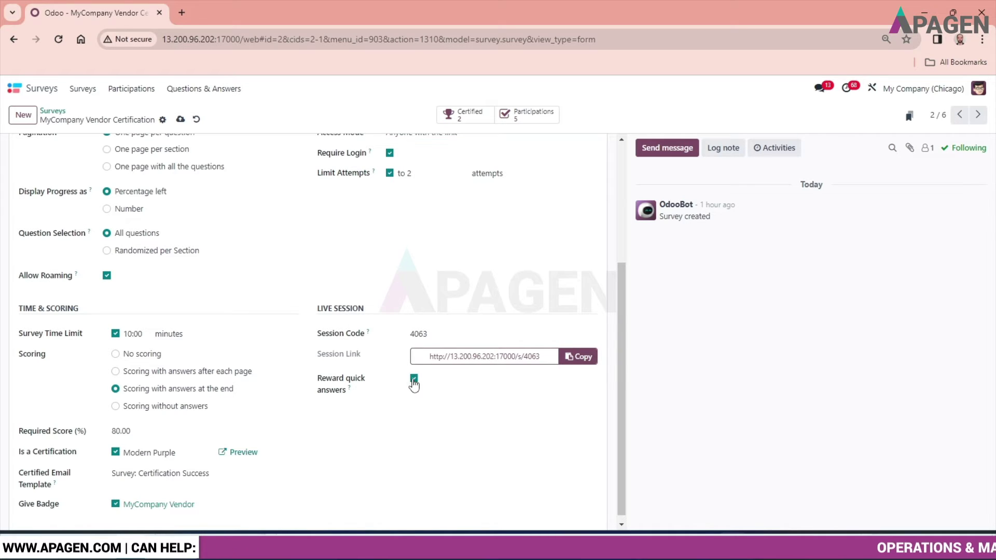
pyautogui.click(413, 380)
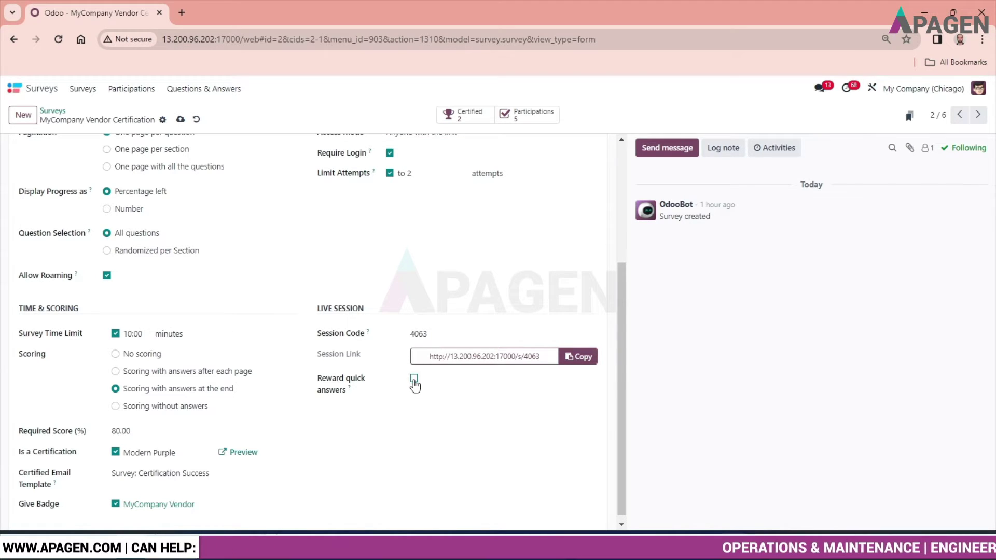
pyautogui.scroll(3, 448, 404)
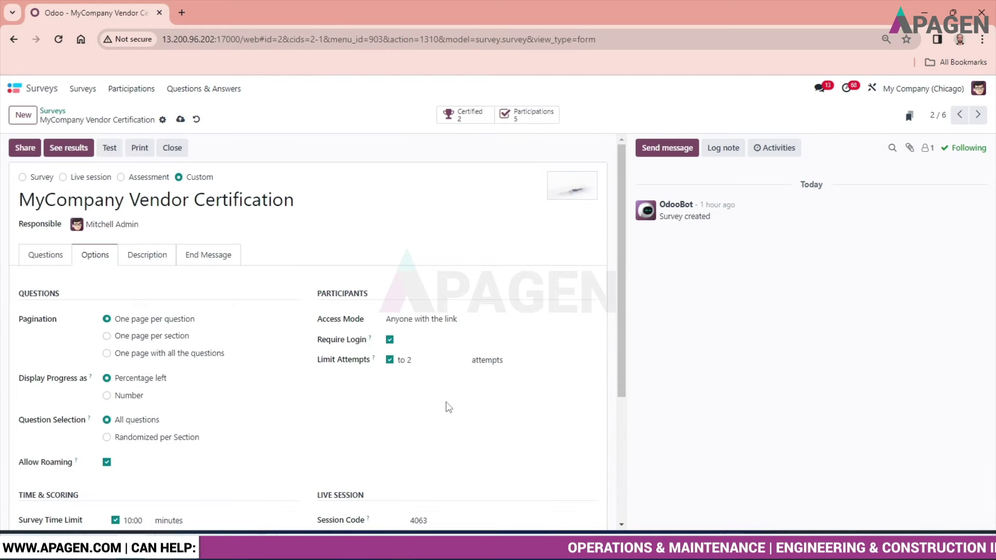
pyautogui.click(150, 257)
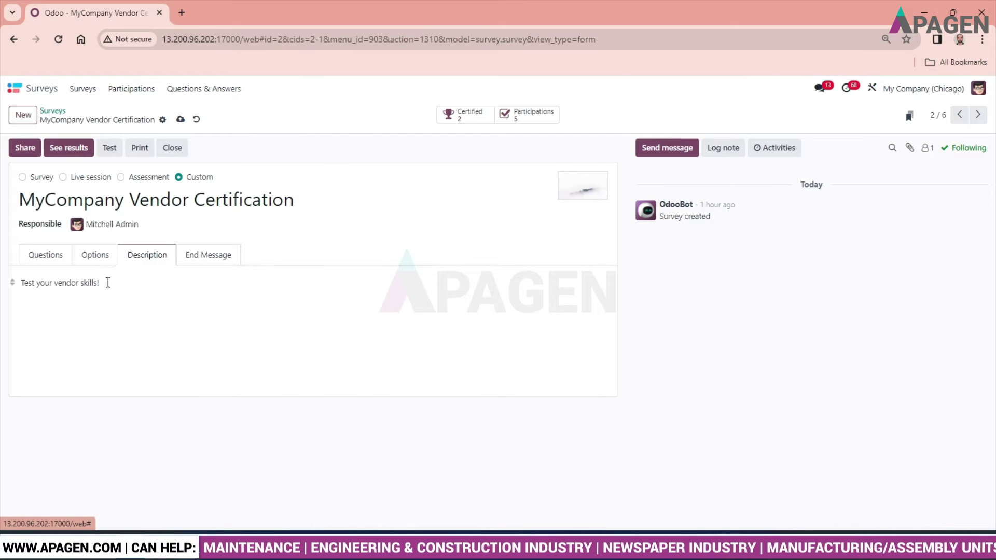
# Review the description and empty end message, then save the vendor certification survey
pyautogui.click(89, 282)
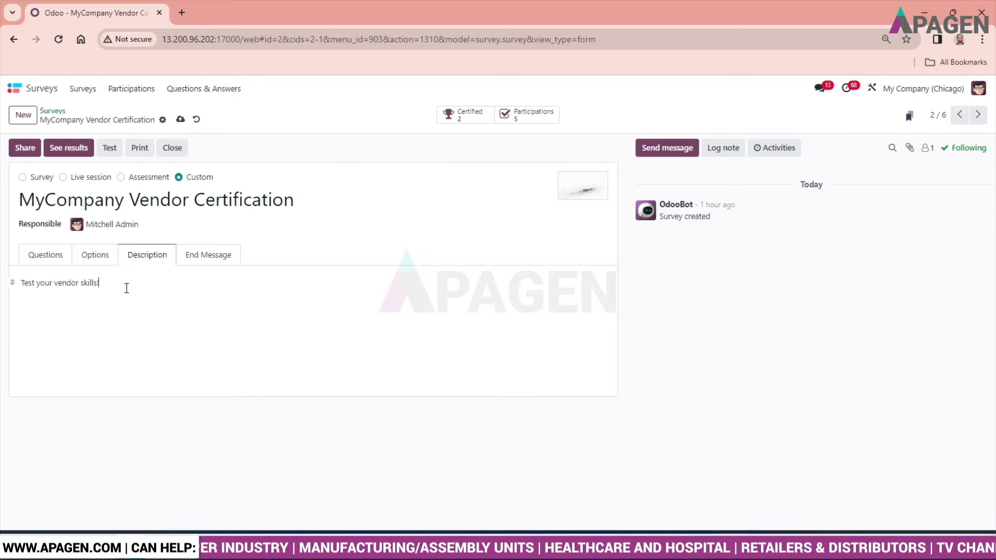
pyautogui.click(222, 260)
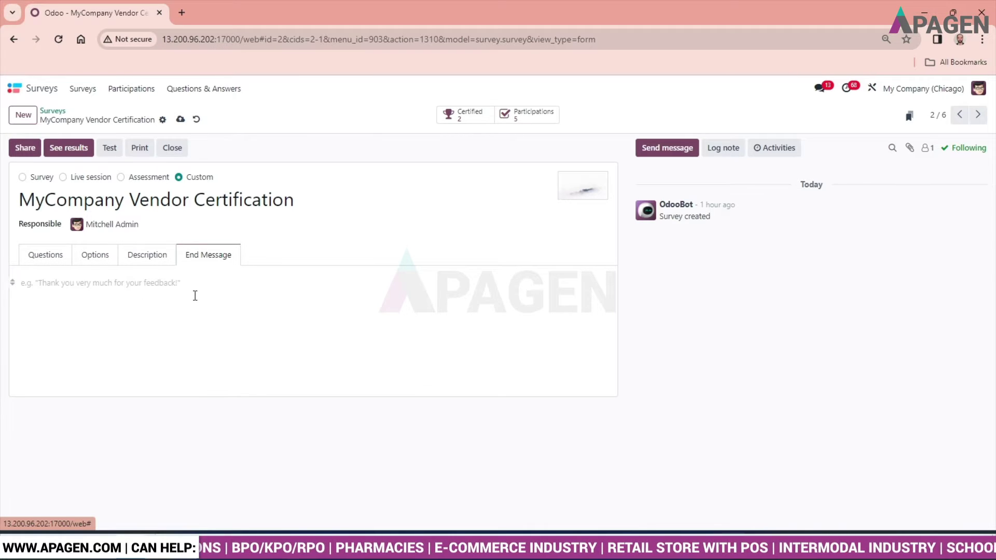
pyautogui.click(234, 299)
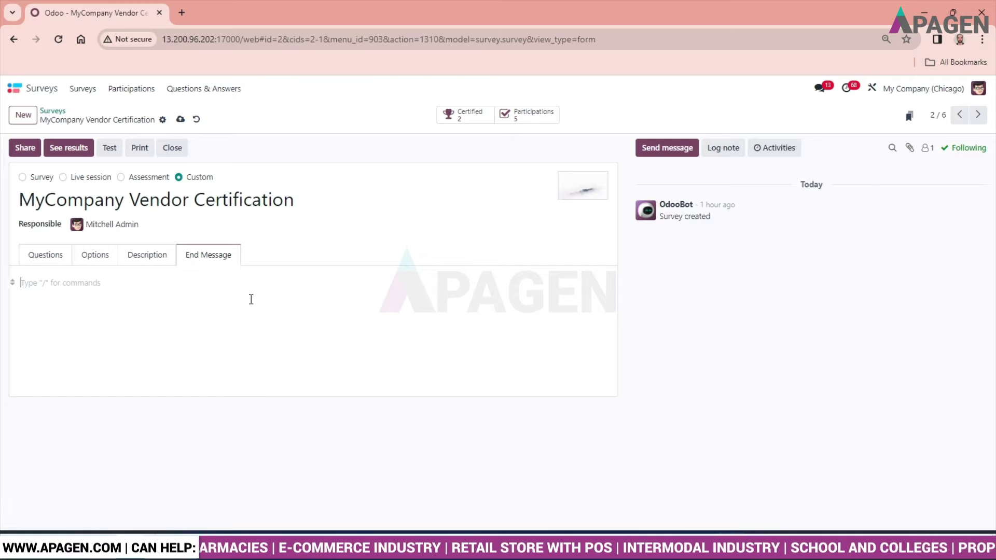
pyautogui.click(101, 262)
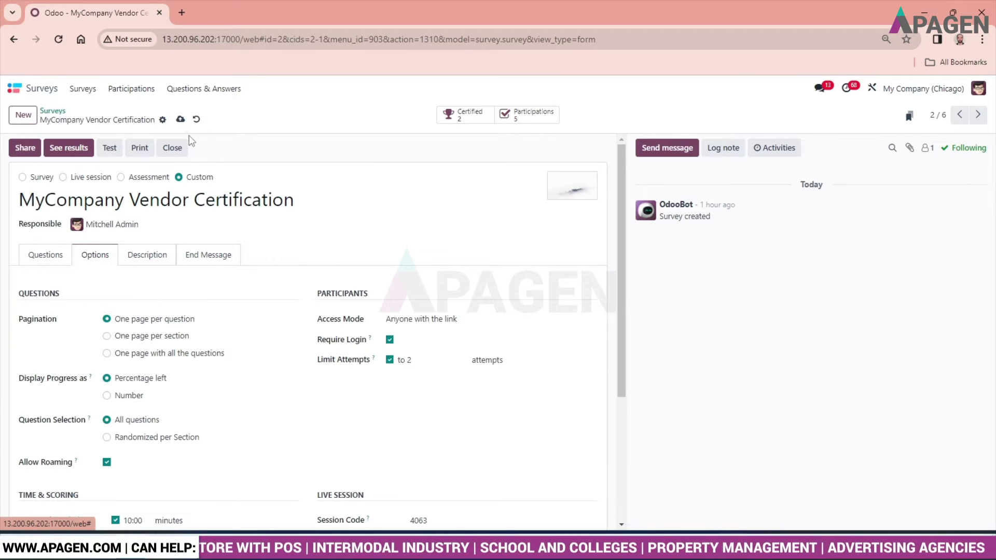
pyautogui.click(180, 121)
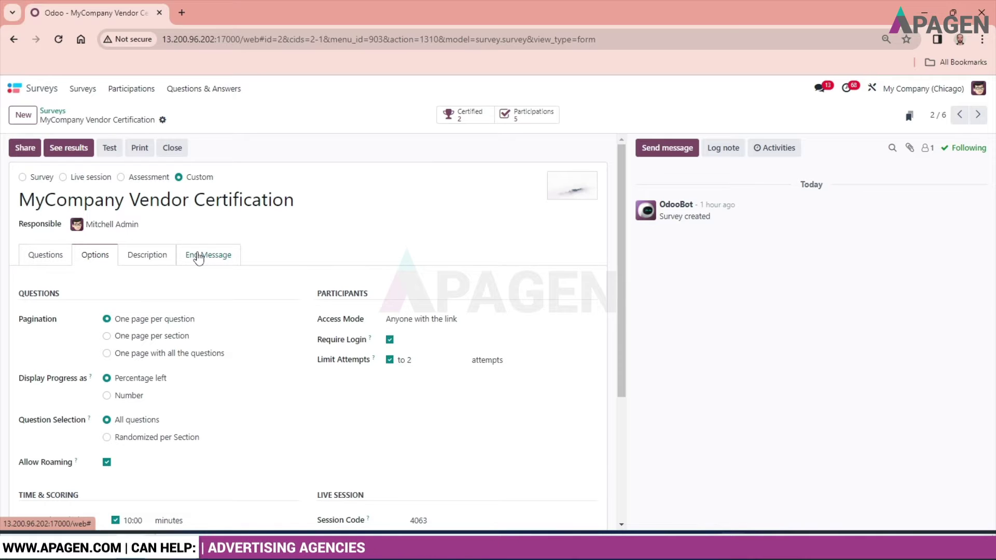
# Open the 'Do we sell Acoustic Bloc Screens?' question from the Questions list
pyautogui.click(39, 265)
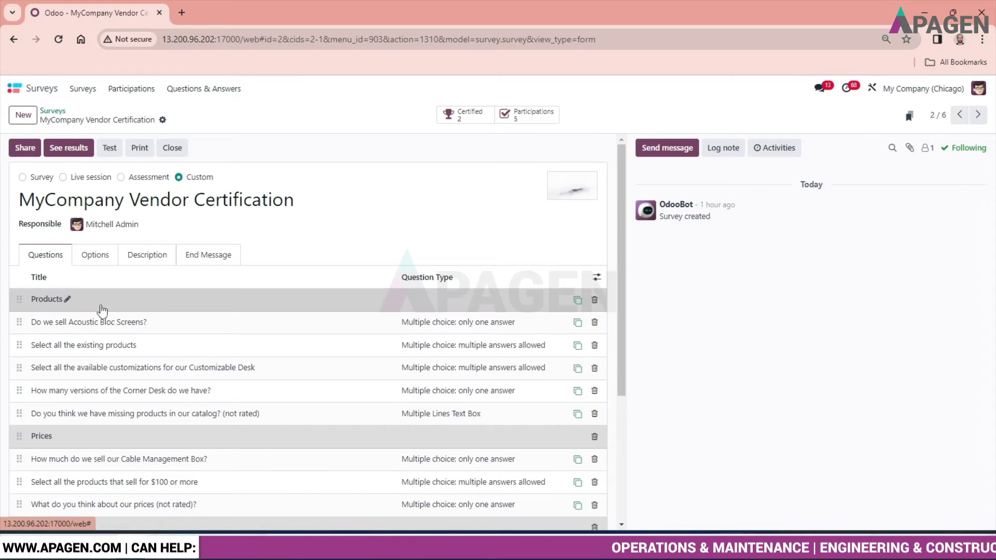
pyautogui.scroll(-2, 101, 312)
pyautogui.scroll(-1, 101, 311)
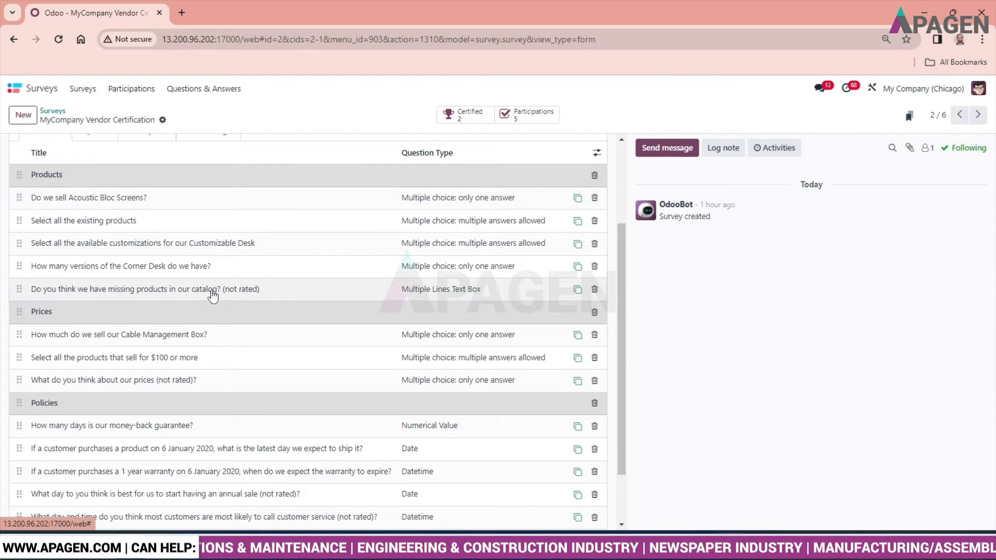
pyautogui.scroll(-2, 169, 339)
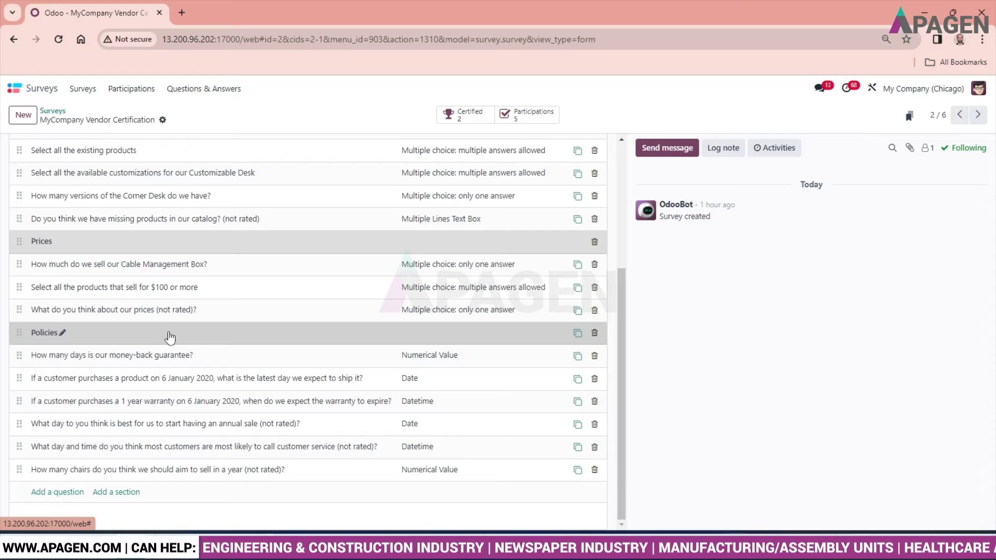
pyautogui.scroll(1, 168, 338)
pyautogui.scroll(3, 151, 346)
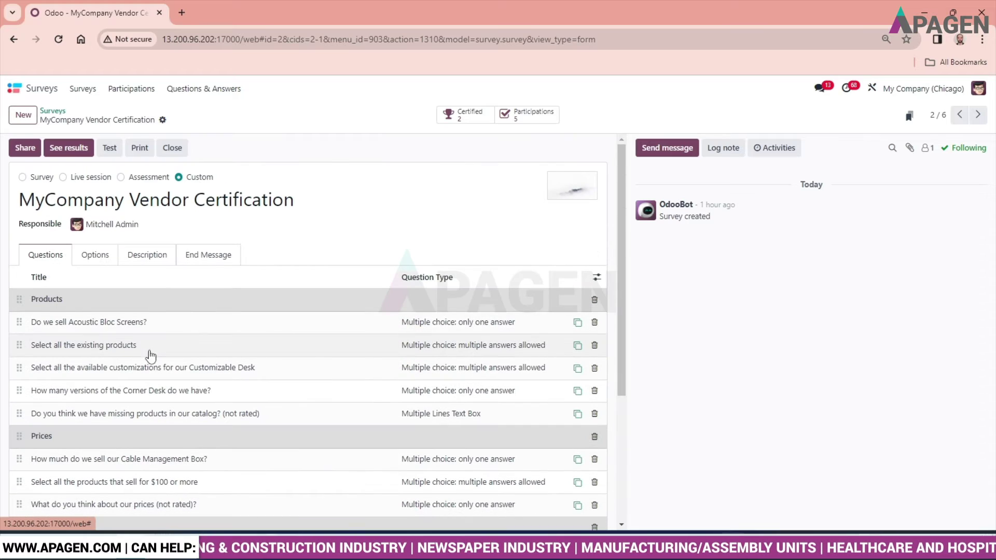
pyautogui.click(137, 325)
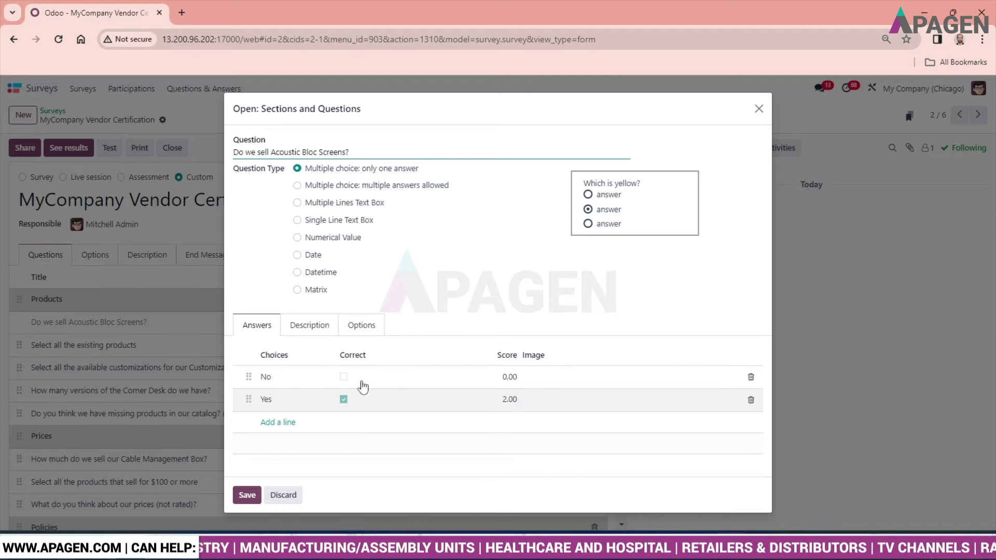
# Check the Acoustic Bloc Screens question's Description and Options, then save it
pyautogui.click(311, 326)
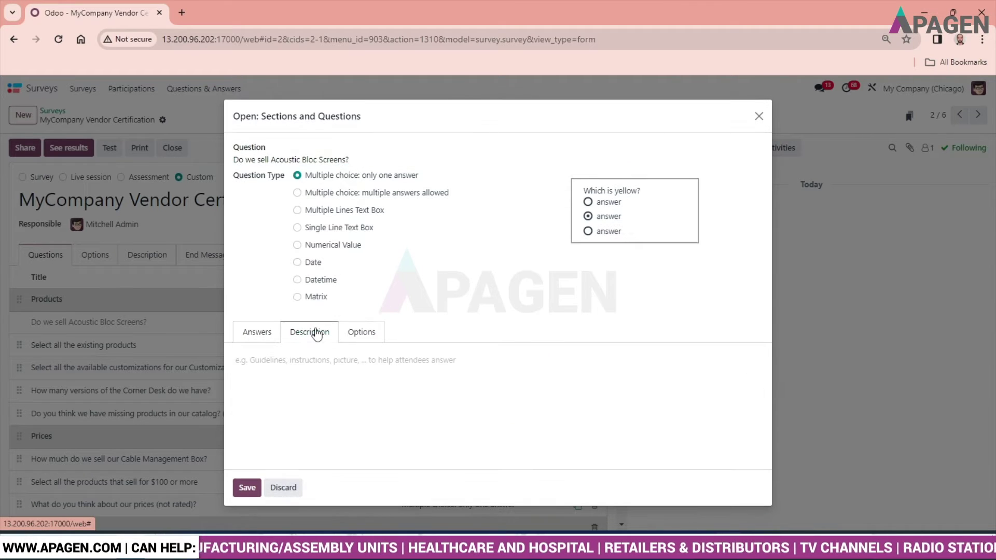
pyautogui.click(361, 333)
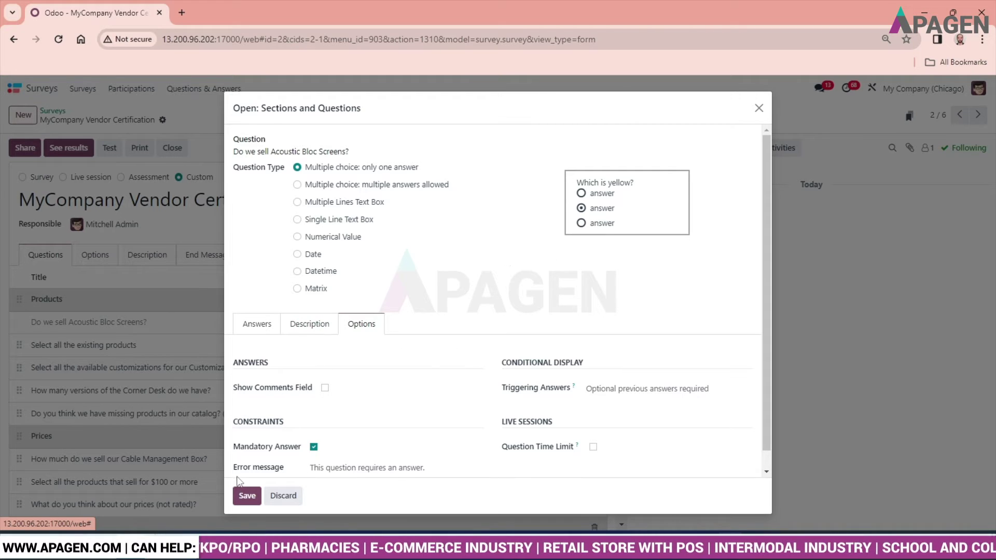
pyautogui.click(247, 500)
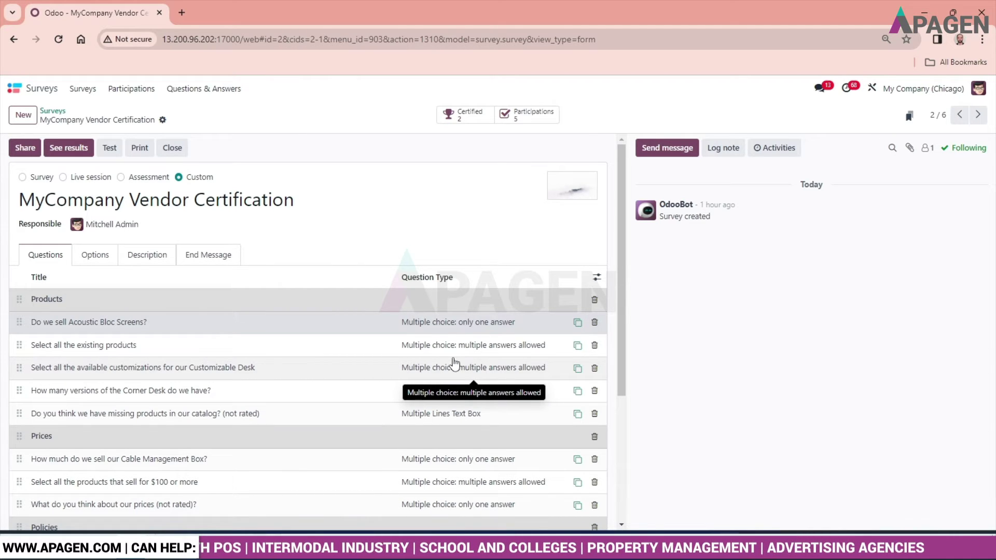
# Review and save 'Select all the existing products', then launch a test run
pyautogui.click(445, 348)
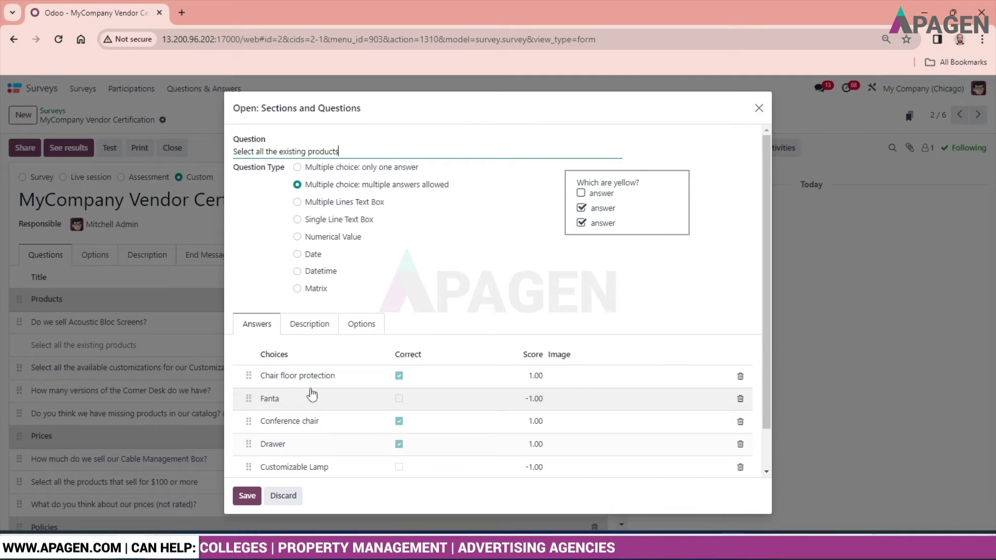
pyautogui.click(248, 499)
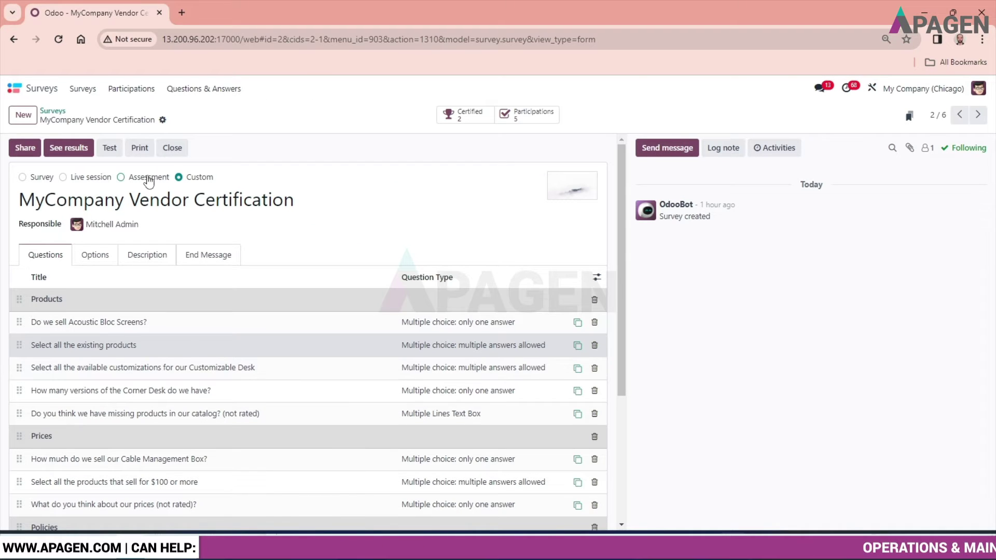
pyautogui.click(110, 156)
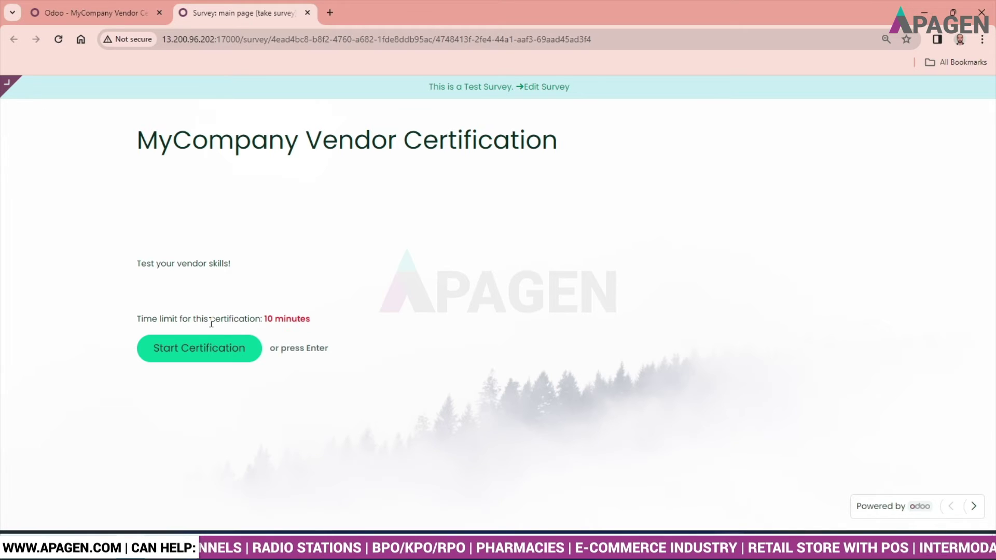
# Start the certification, answer Yes for Acoustic Bloc Screens, tick Chair floor protection
pyautogui.click(182, 358)
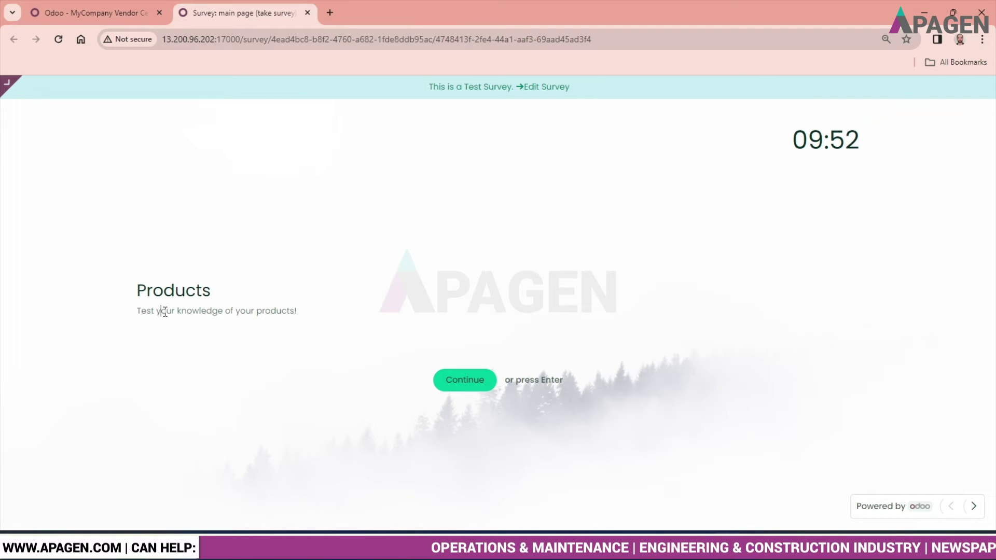
pyautogui.click(467, 381)
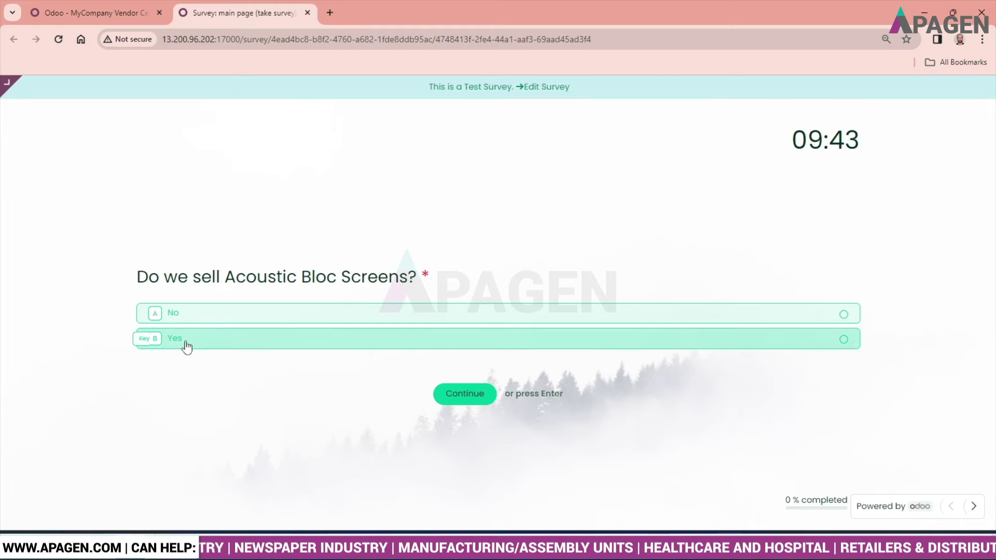
pyautogui.click(311, 342)
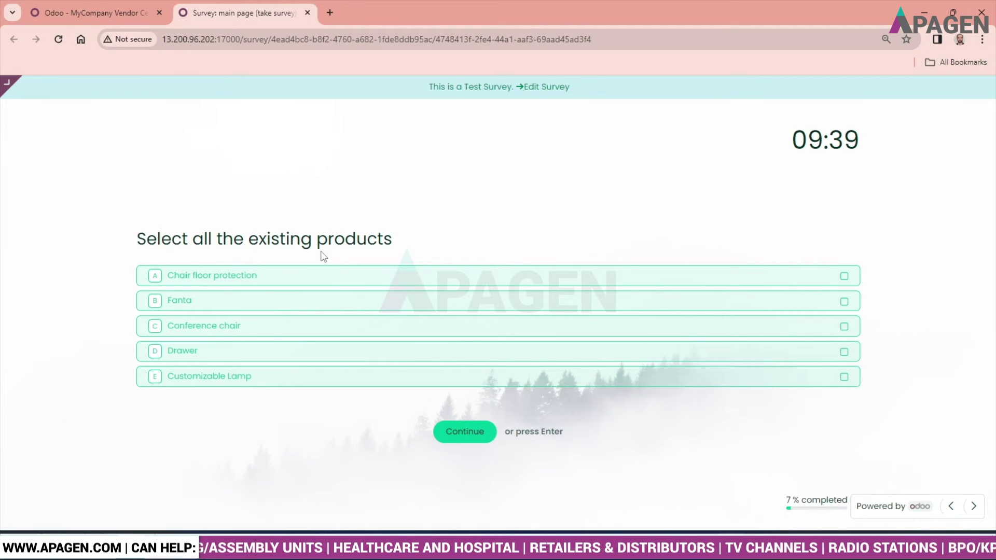
pyautogui.click(226, 278)
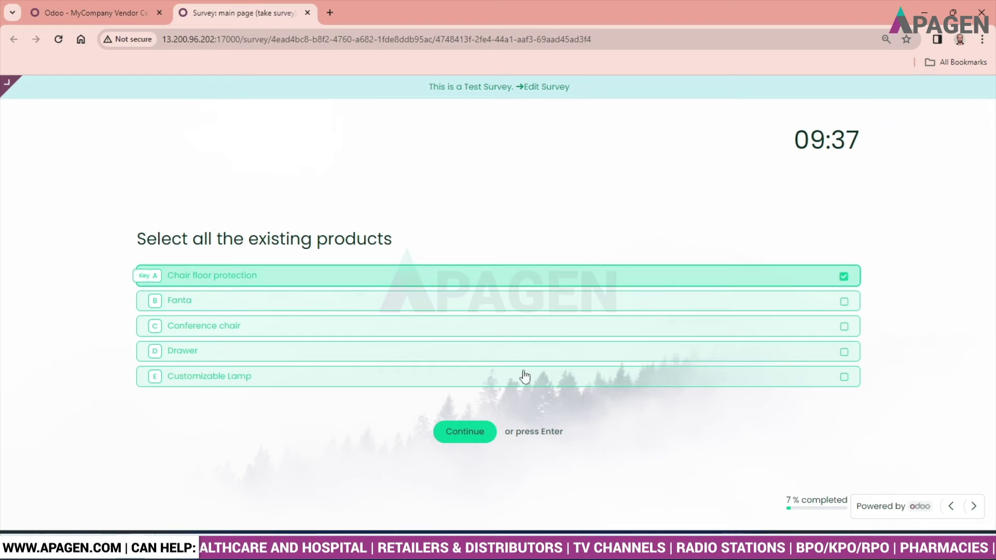
pyautogui.click(457, 434)
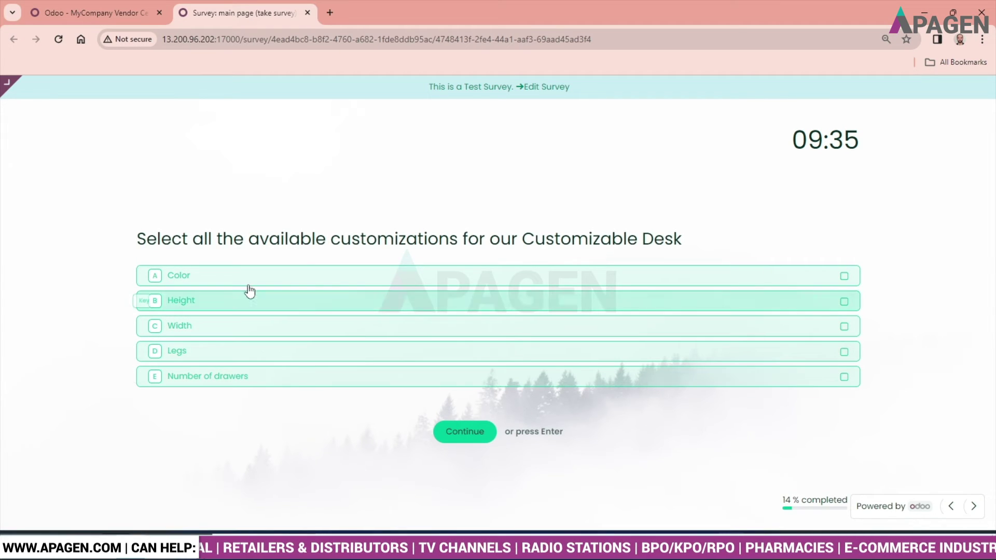
# Answer Color, 1 Corner Desk version and the missing-products question, reaching Prices
pyautogui.click(260, 277)
pyautogui.click(464, 433)
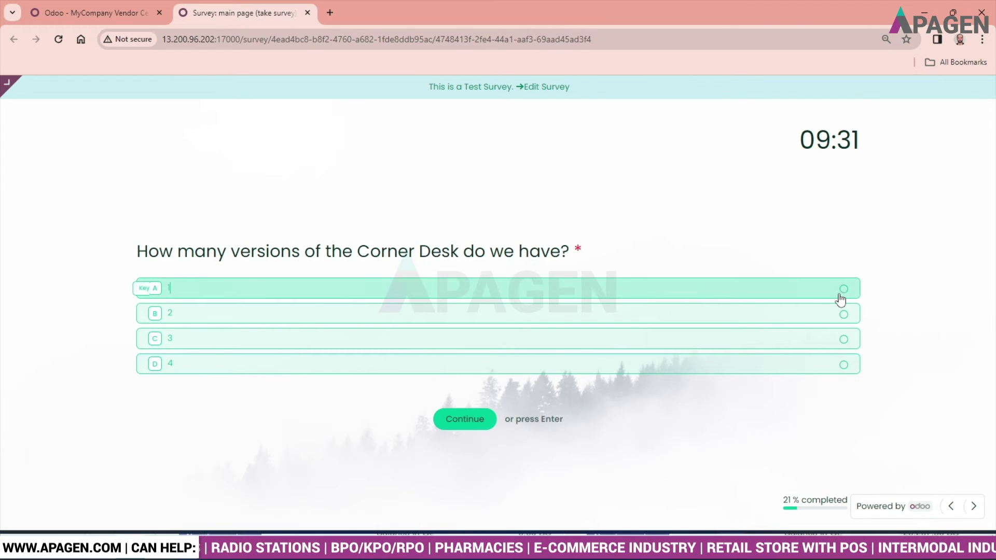
pyautogui.click(842, 291)
pyautogui.click(415, 344)
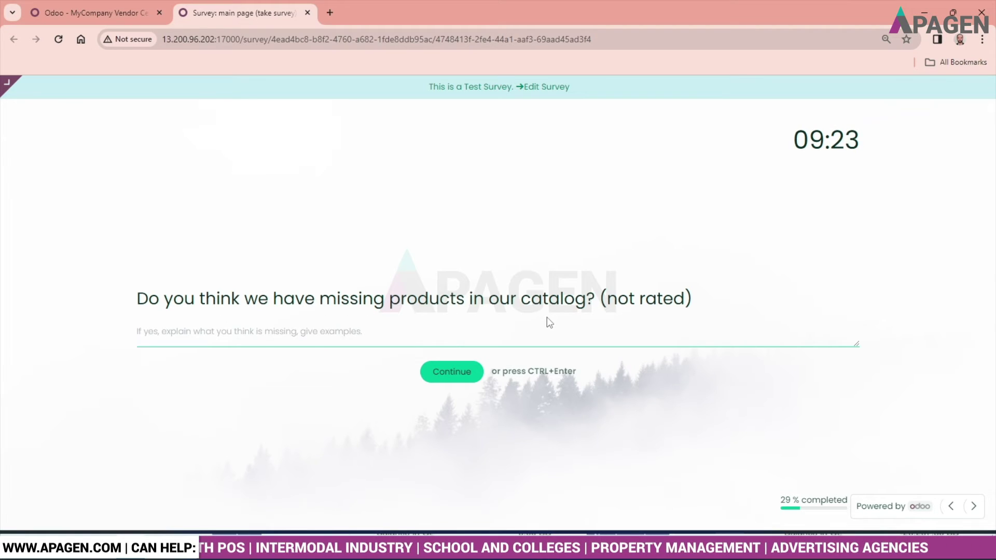
pyautogui.write('No')
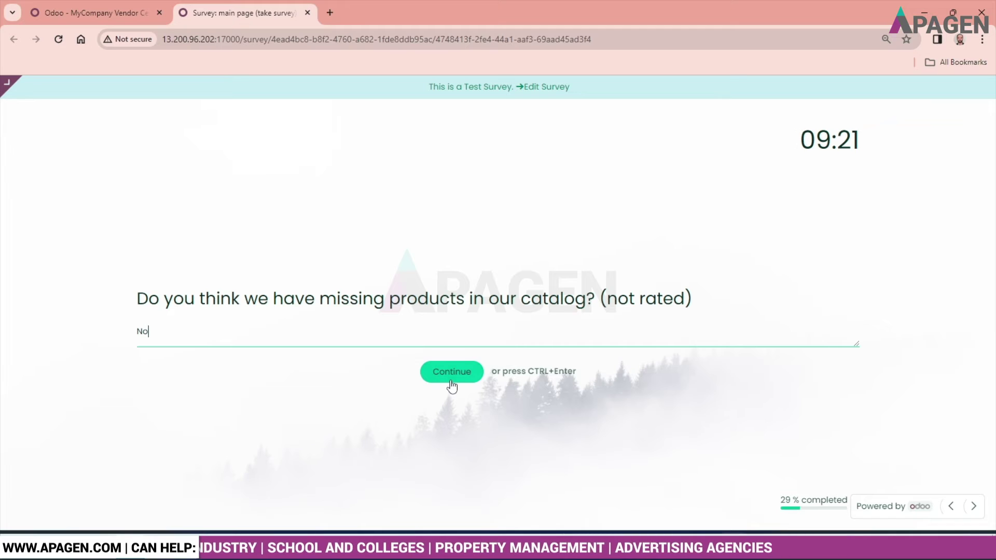
pyautogui.click(450, 379)
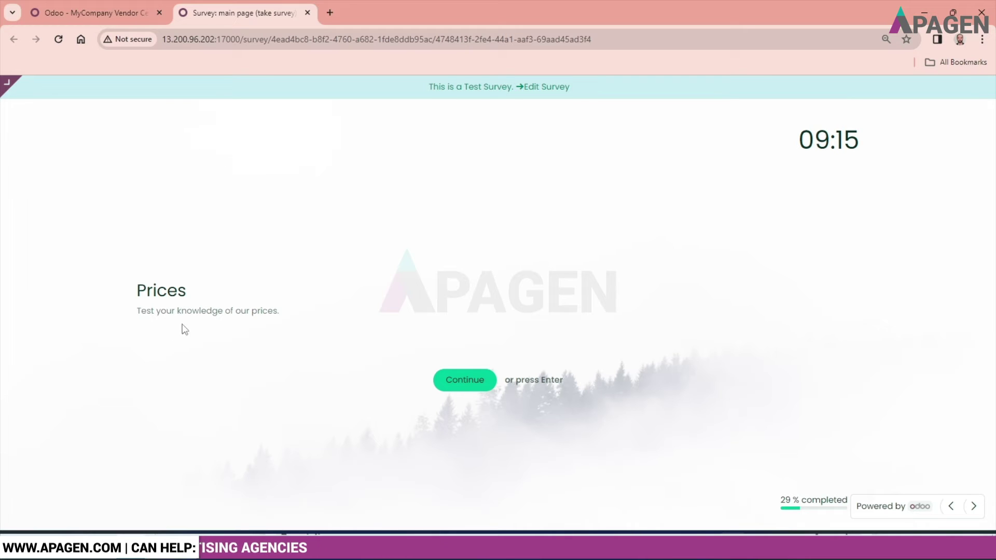
pyautogui.click(476, 384)
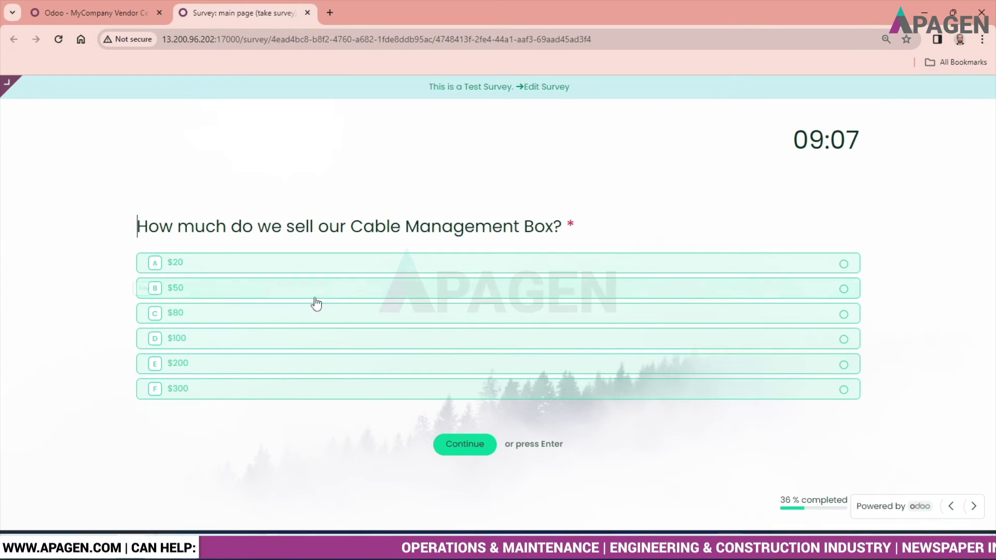
# Answer the Prices questions with $20, Corner Desk Right Sit and Very underpriced
pyautogui.click(847, 268)
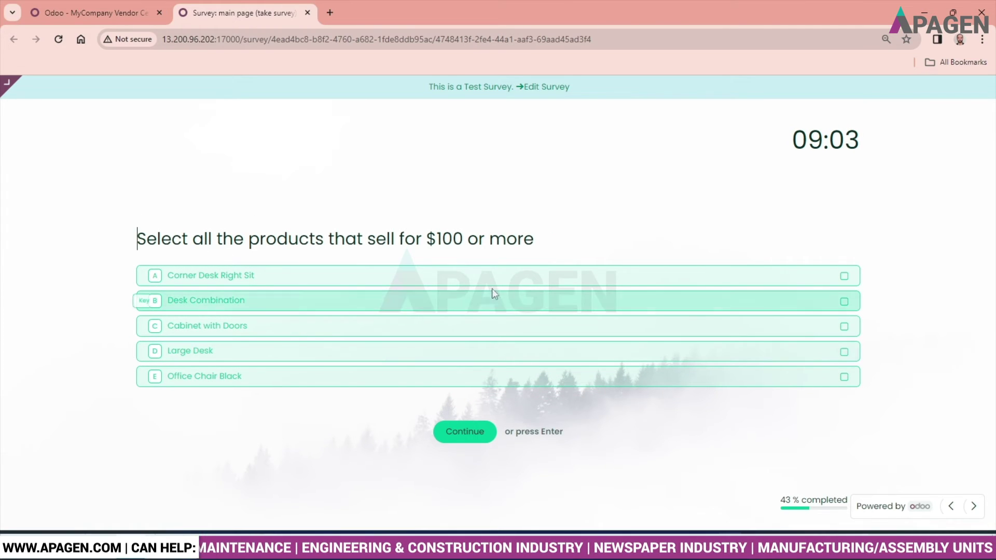
pyautogui.click(845, 278)
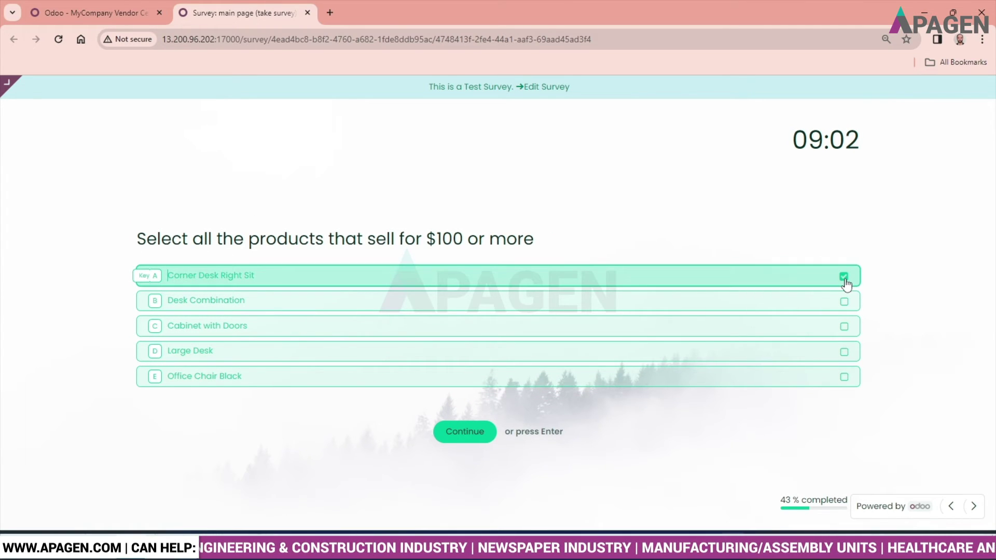
pyautogui.click(465, 435)
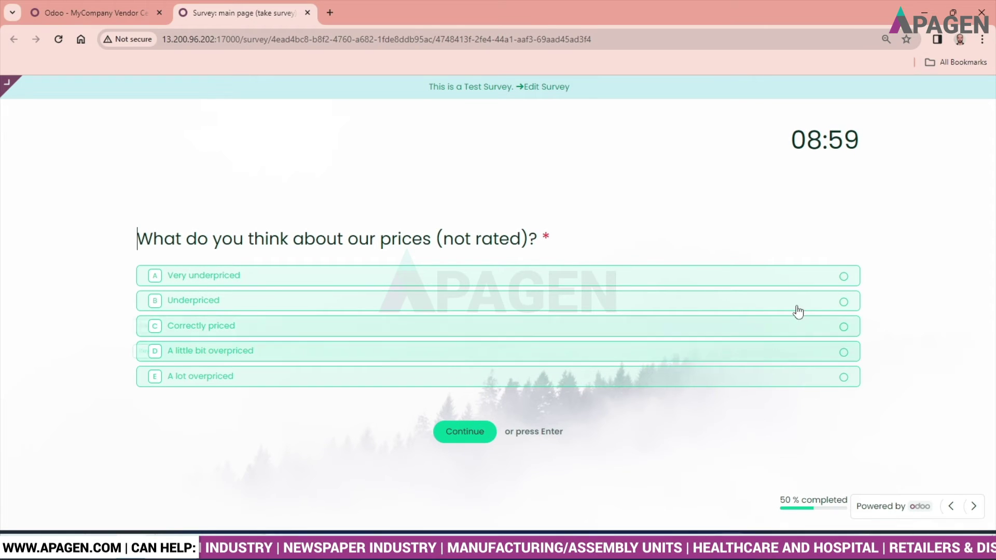
pyautogui.click(844, 277)
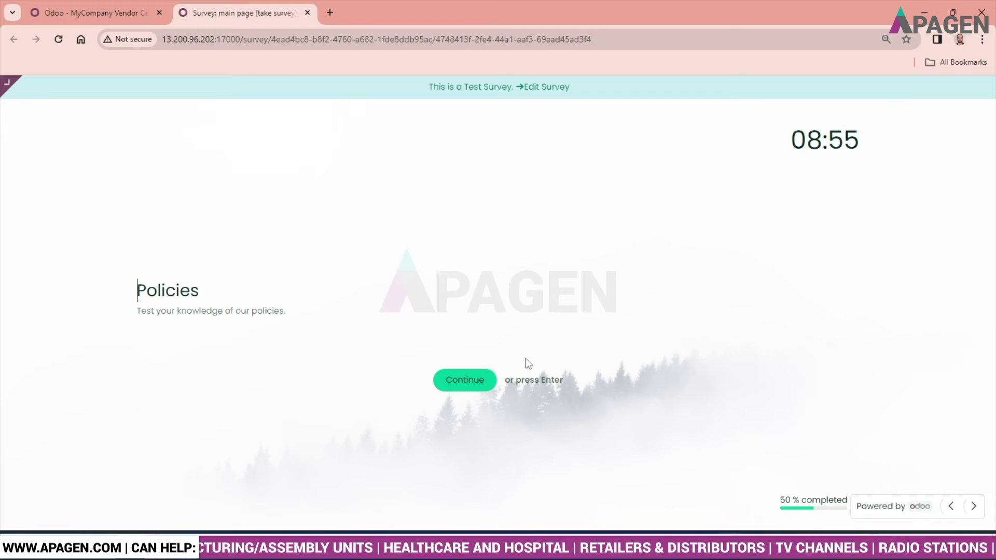
# Answer the money-back guarantee question and set the shipping date to 30/01/2024
pyautogui.click(448, 389)
pyautogui.write('2')
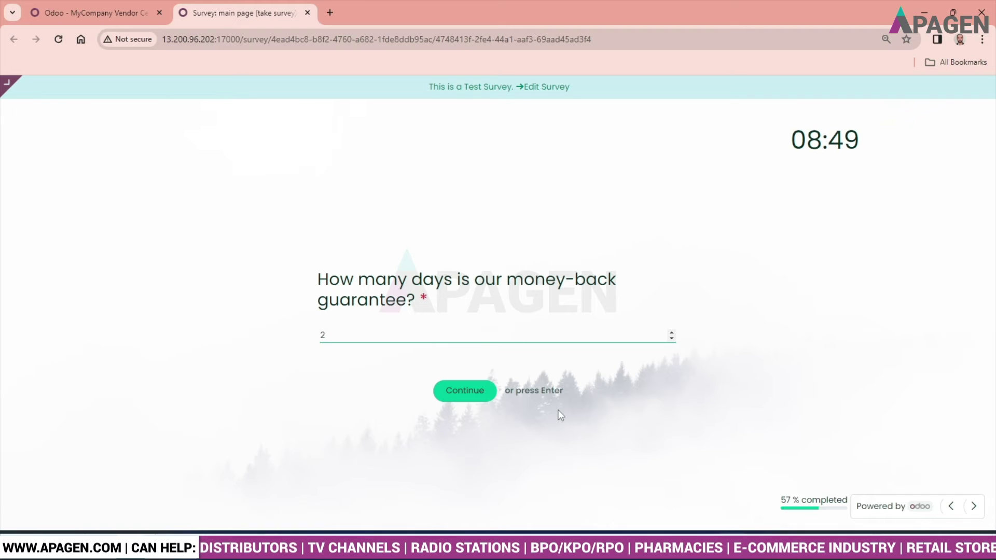
pyautogui.click(476, 394)
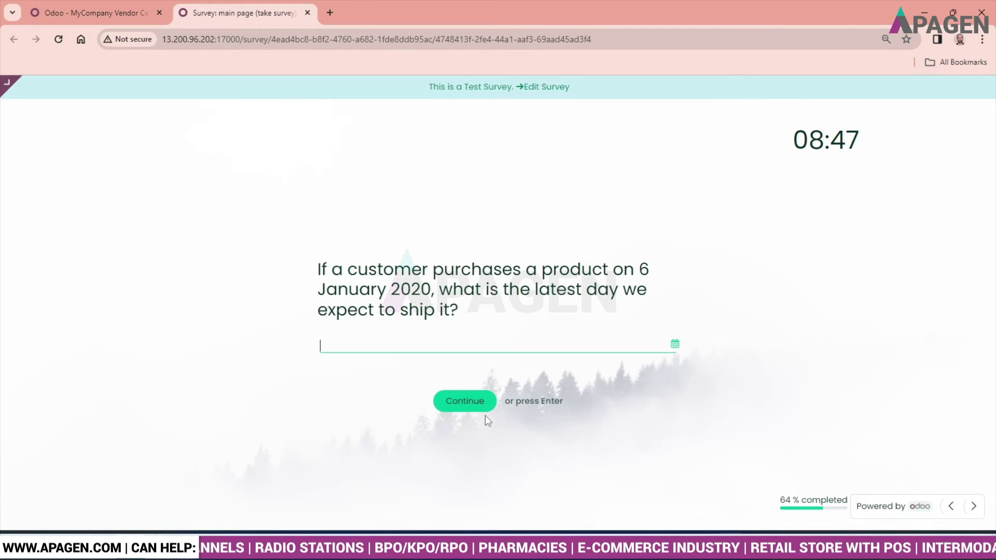
pyautogui.write('9')
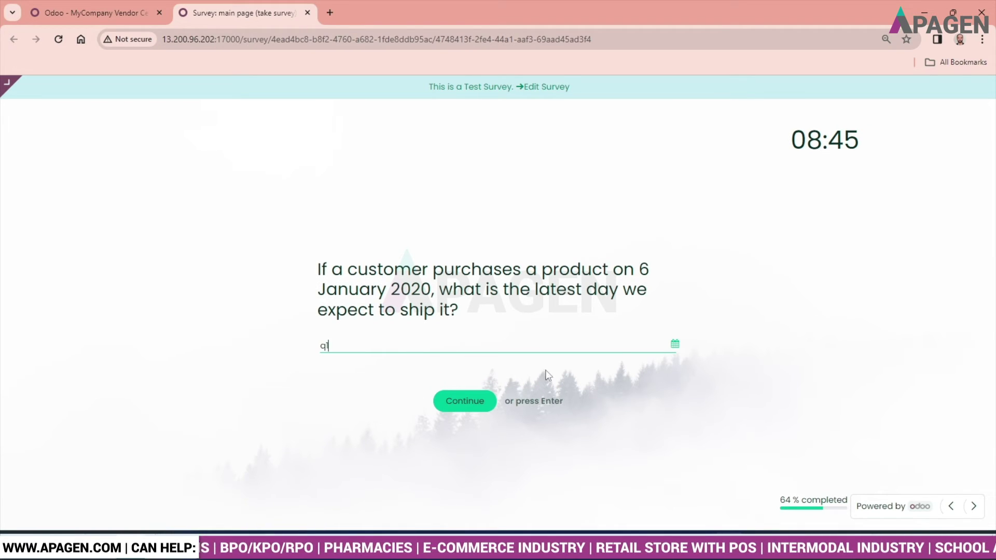
pyautogui.click(675, 345)
pyautogui.click(481, 292)
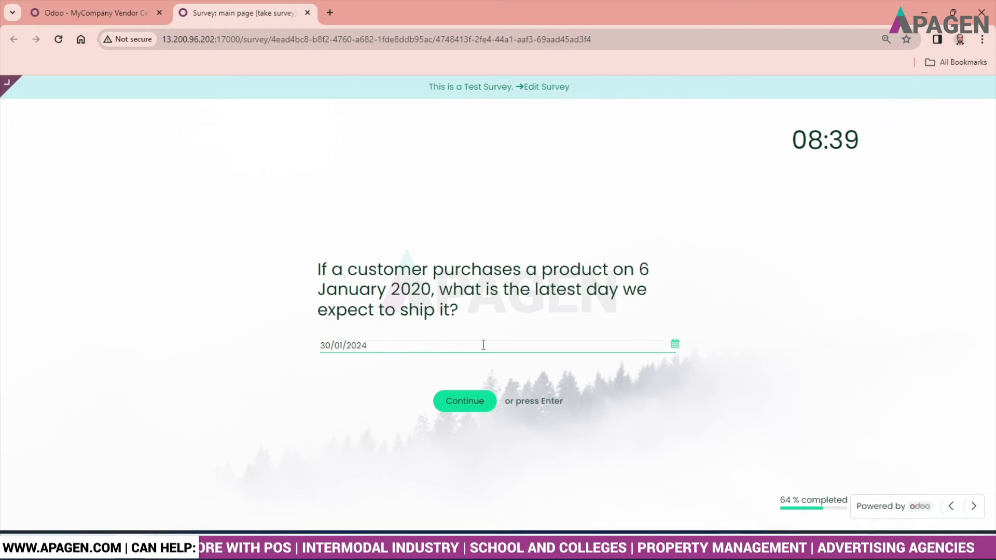
pyautogui.click(473, 409)
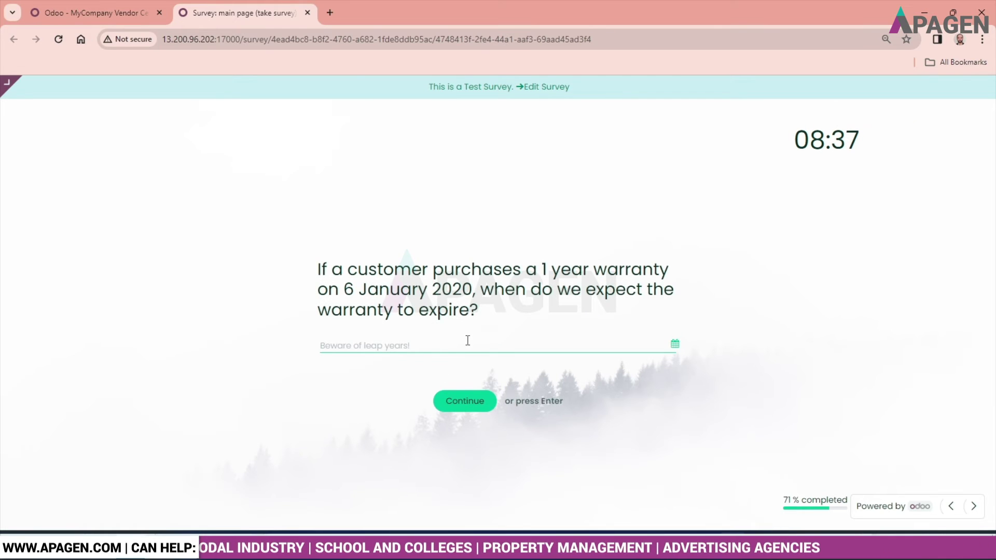
# Set the warranty expiry date answer to 30/01/2024
pyautogui.click(674, 345)
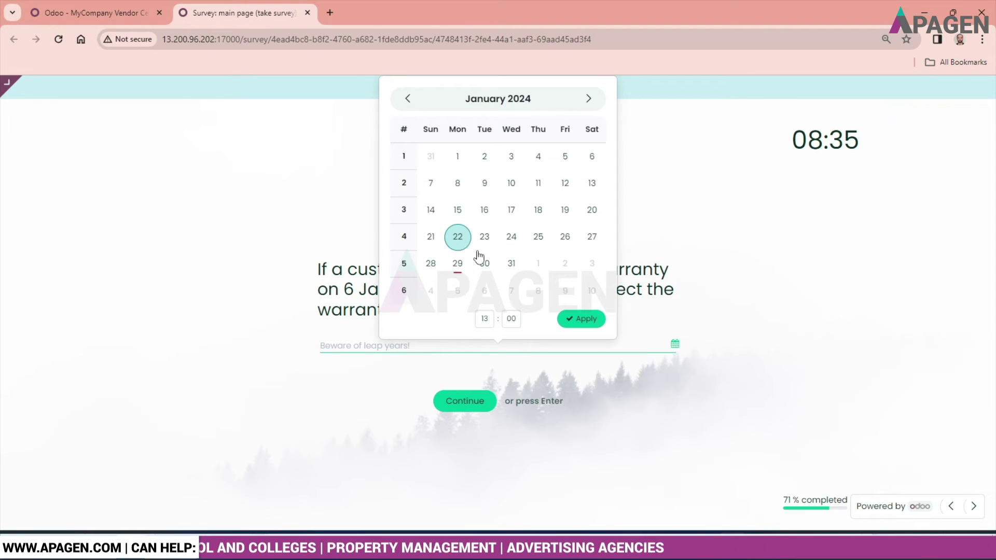
pyautogui.click(485, 264)
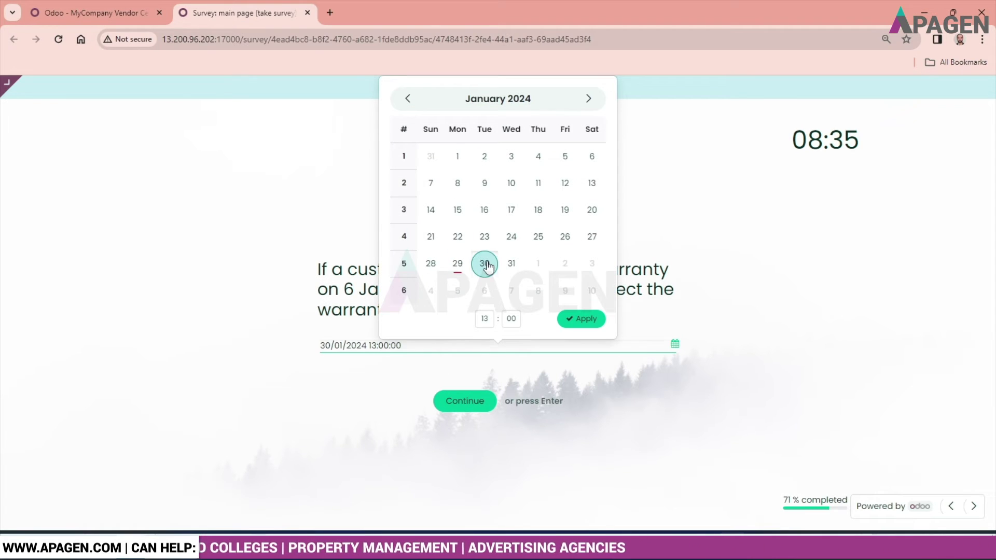
pyautogui.click(594, 319)
pyautogui.click(461, 400)
# Answer the last two date questions with 30/01/2024 and submit the attempt
pyautogui.click(675, 335)
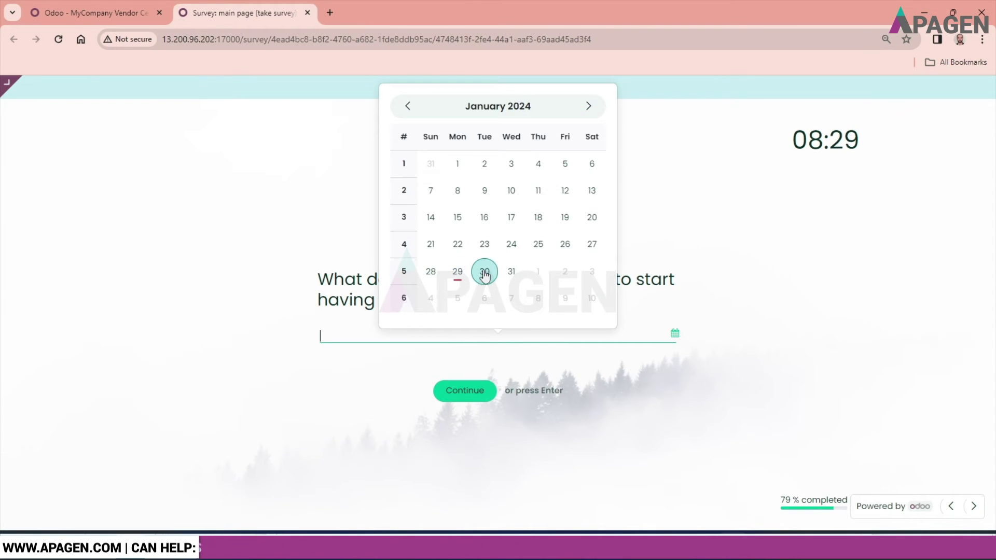
pyautogui.click(484, 271)
pyautogui.click(470, 388)
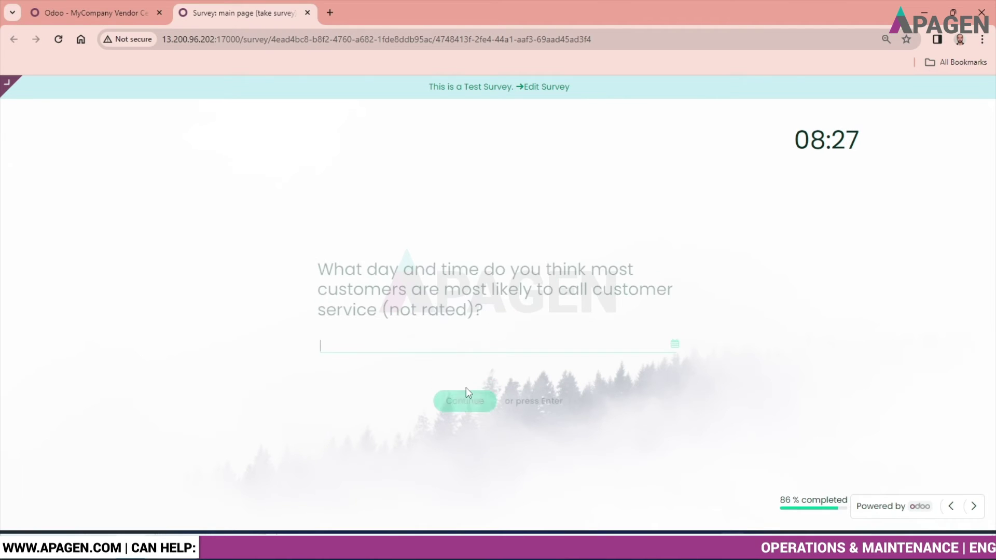
pyautogui.click(675, 343)
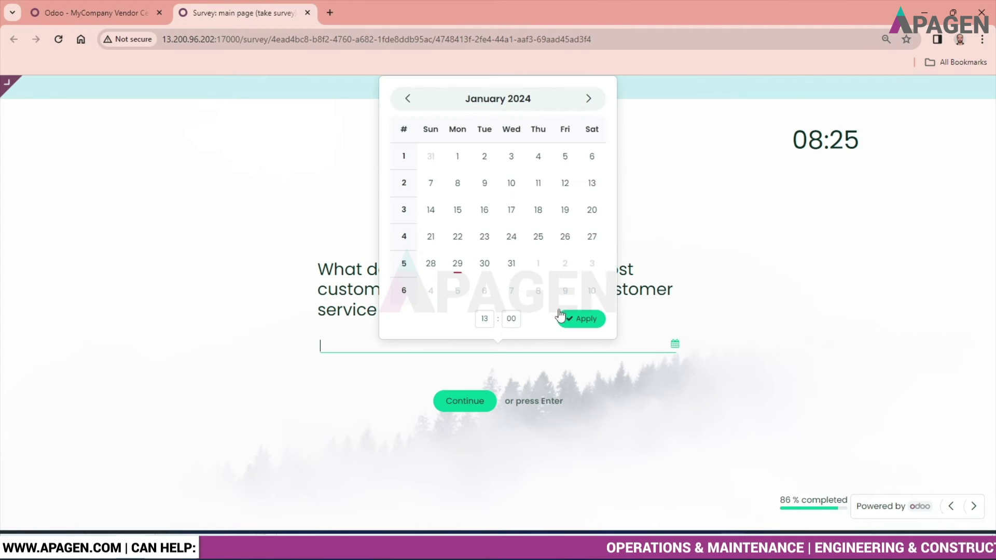
pyautogui.click(484, 267)
pyautogui.click(469, 399)
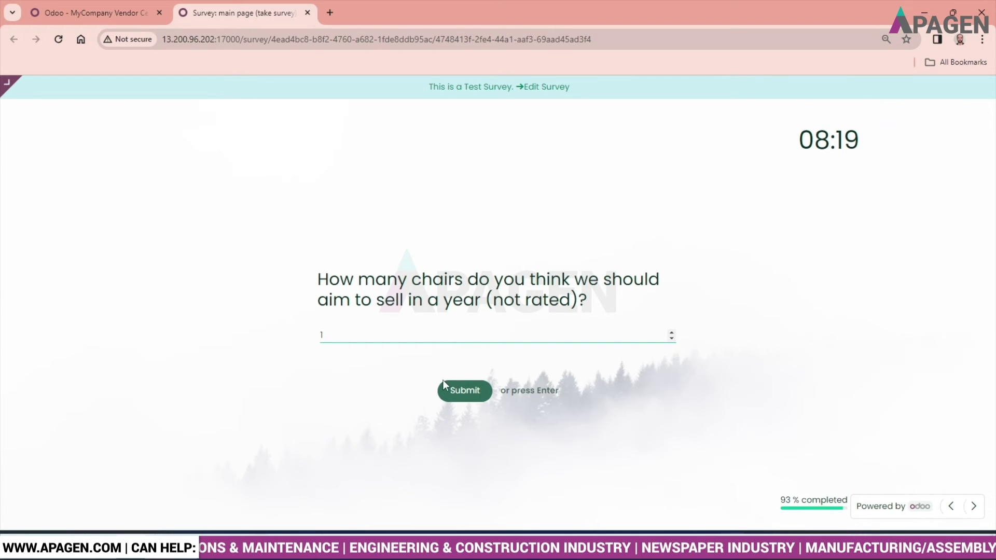
pyautogui.click(479, 391)
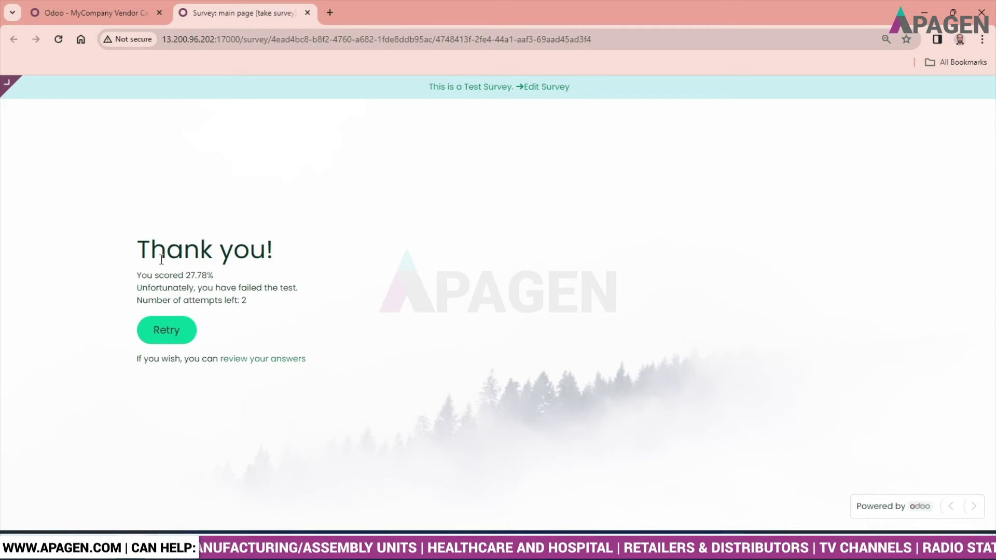
# Retry the certification, then open the survey's edit form from the test banner
pyautogui.click(142, 251)
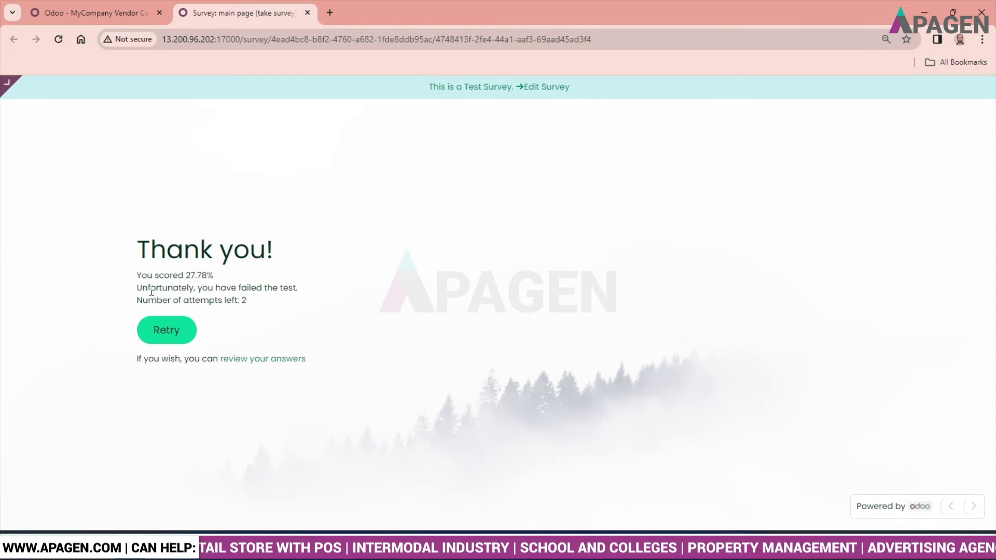
pyautogui.click(168, 340)
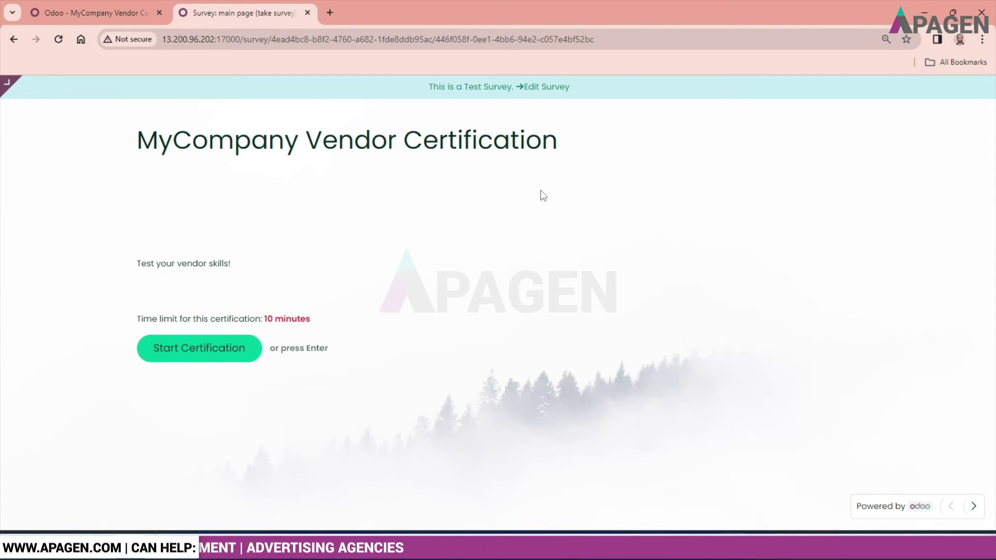
pyautogui.click(495, 95)
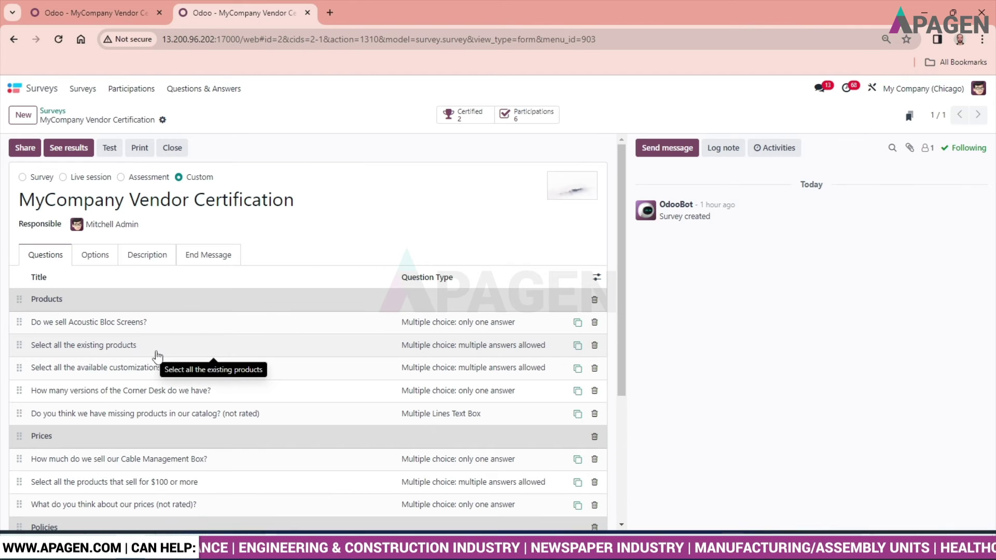
# Untick Survey Time Limit under Time & Scoring and save the survey
pyautogui.click(97, 257)
pyautogui.scroll(-5, 144, 371)
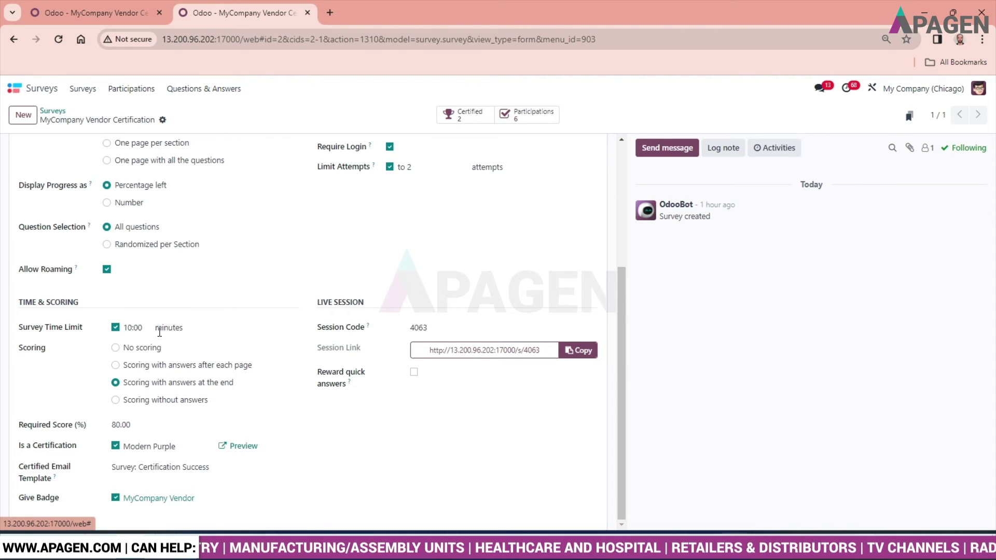
pyautogui.click(115, 328)
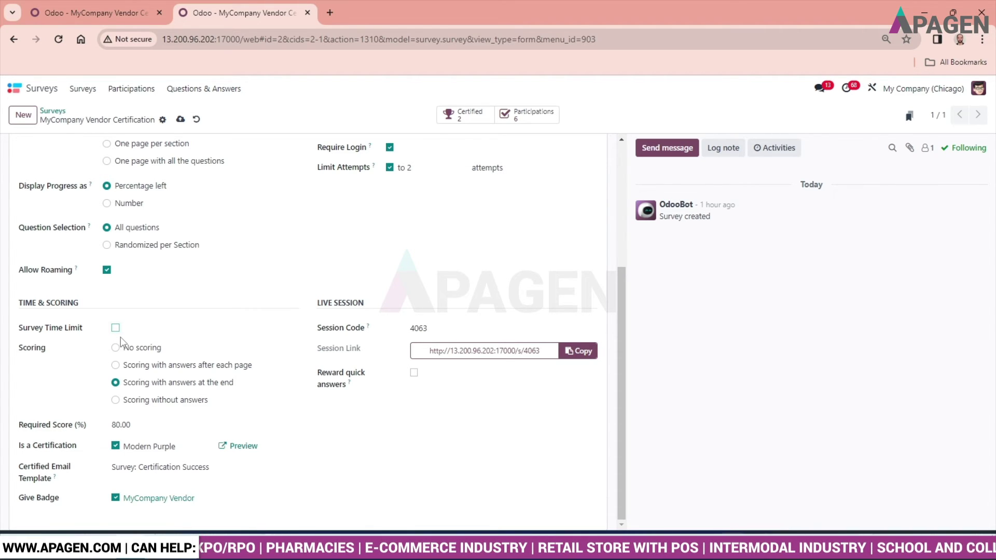
pyautogui.scroll(3, 120, 340)
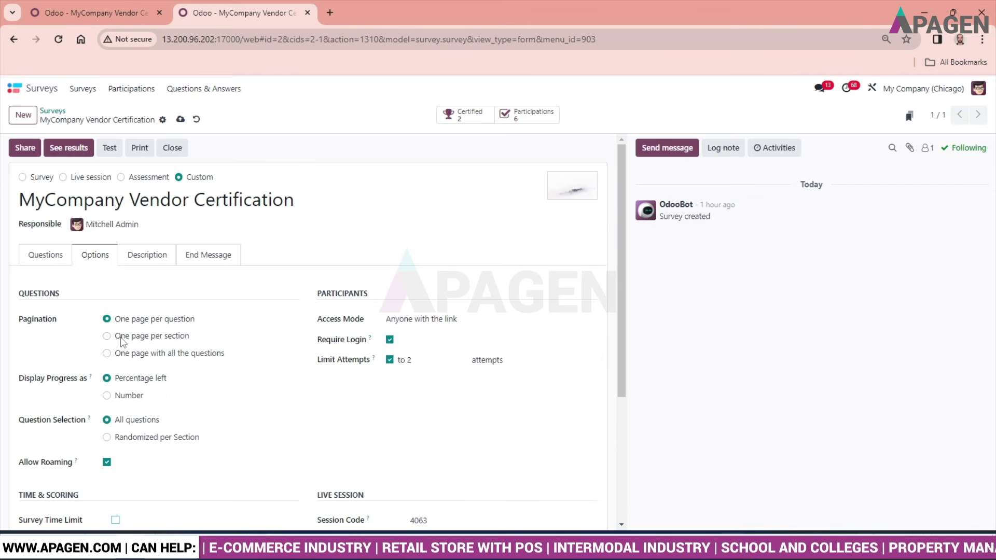
pyautogui.scroll(-2, 121, 339)
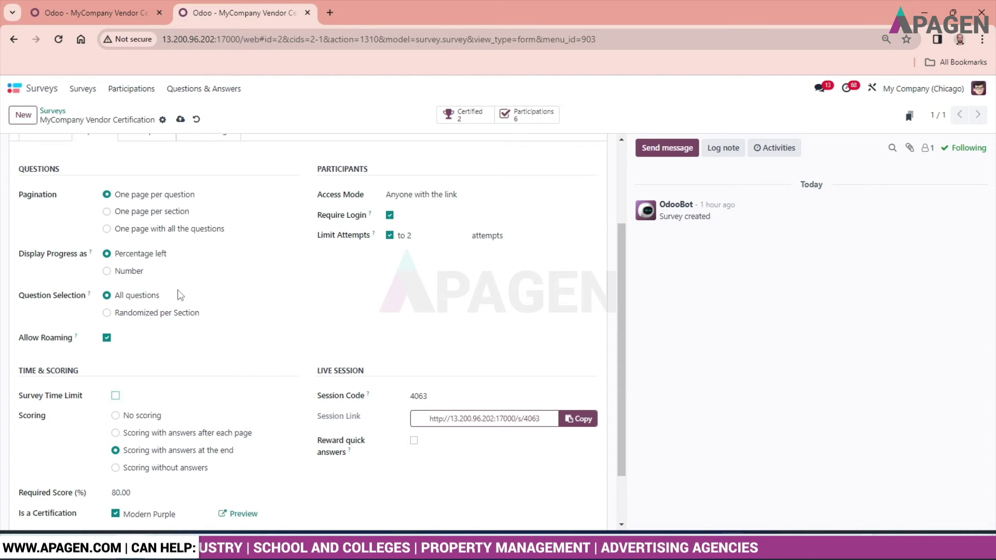
pyautogui.scroll(2, 211, 296)
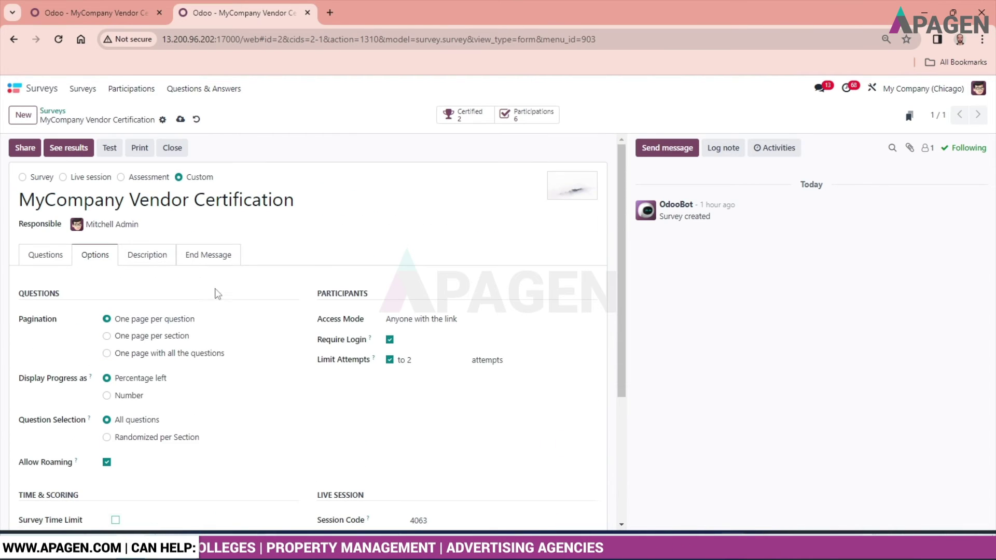
pyautogui.click(181, 121)
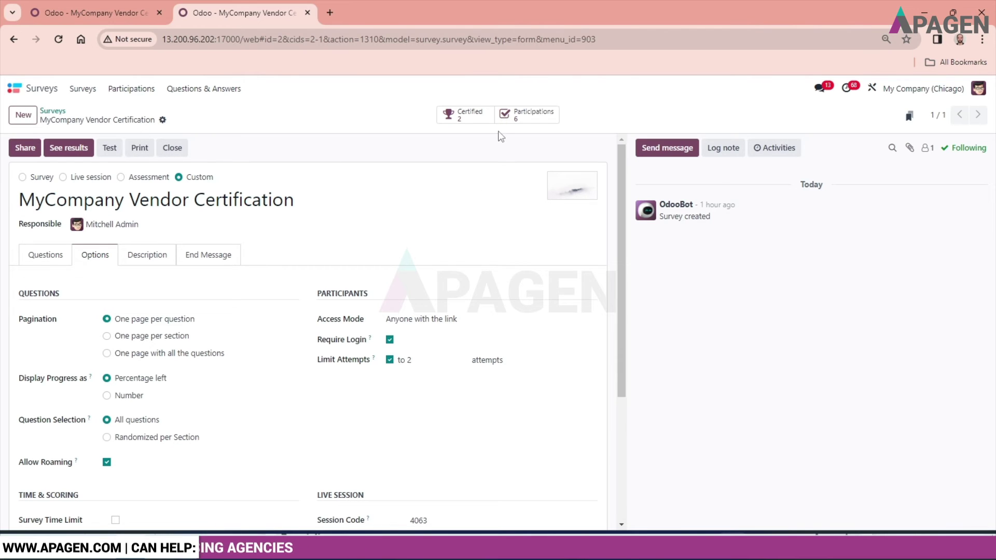
# Check the certified participants, then list the certification's six completed participations with their scores
pyautogui.click(467, 118)
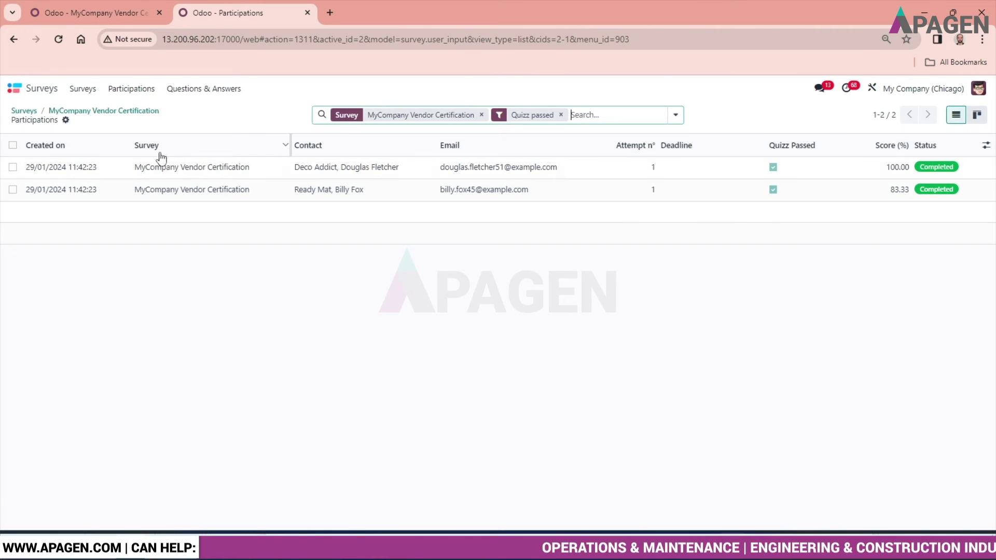
pyautogui.click(94, 113)
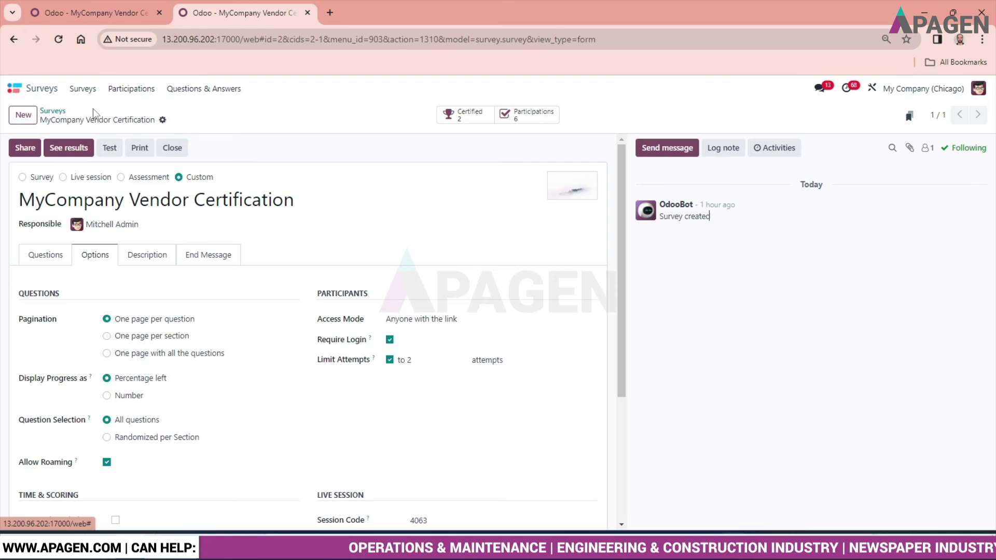
pyautogui.click(531, 117)
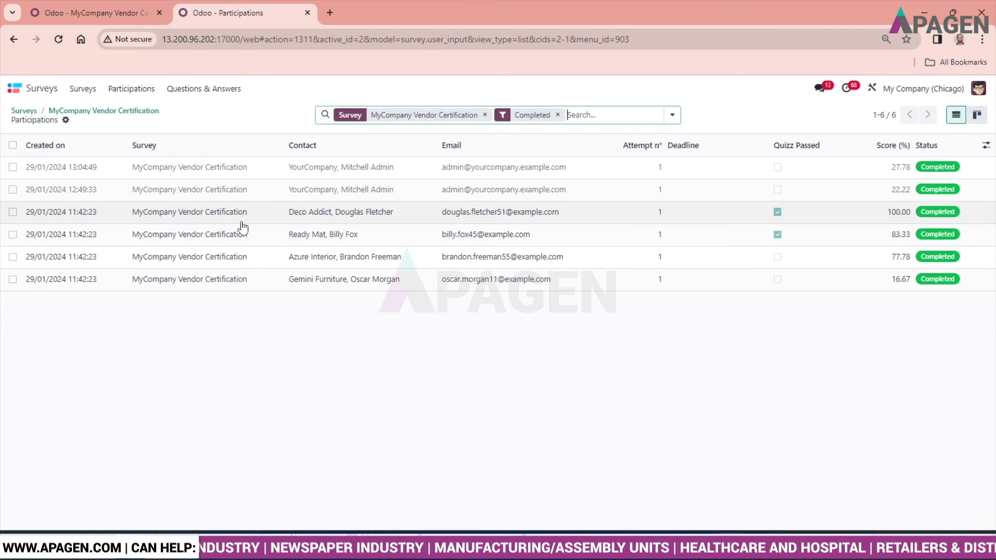
# Open the live session link in a new tab, dismiss its error, and close that tab
pyautogui.click(77, 111)
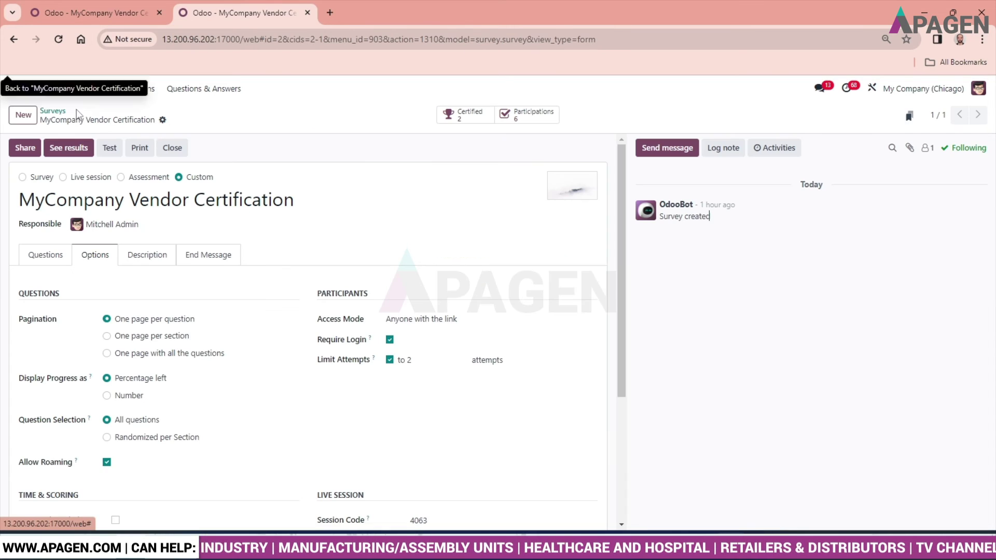
pyautogui.scroll(-1, 349, 380)
pyautogui.scroll(-2, 467, 383)
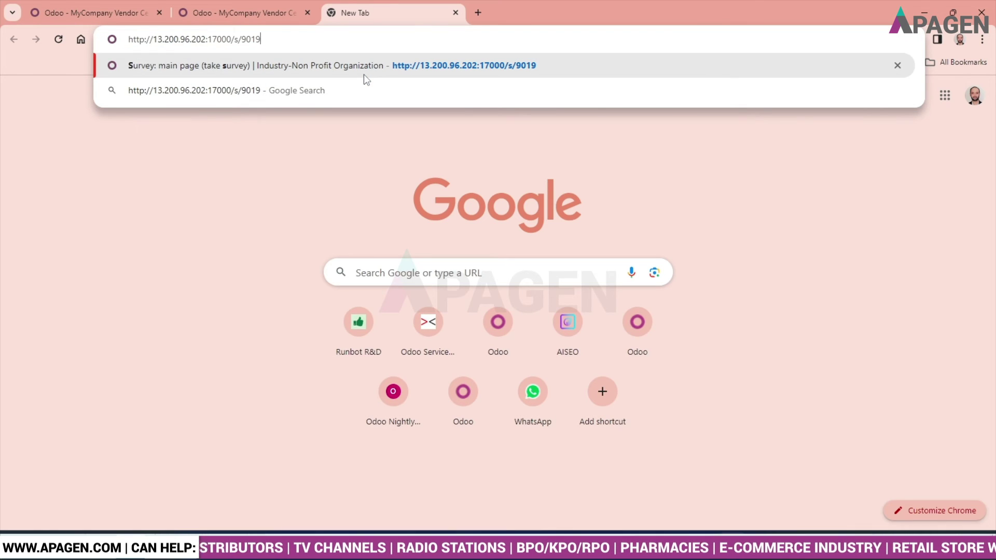
pyautogui.press('Return')
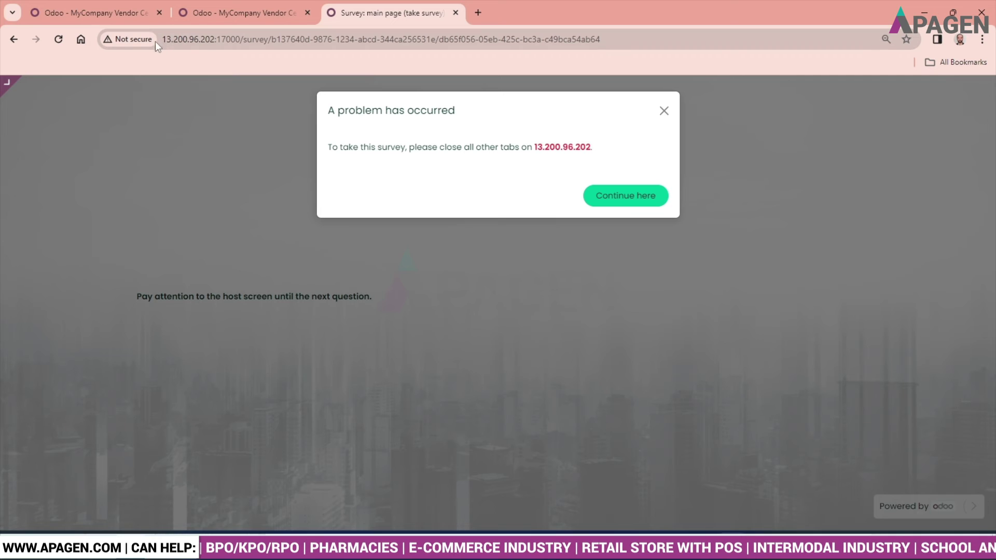
pyautogui.click(663, 112)
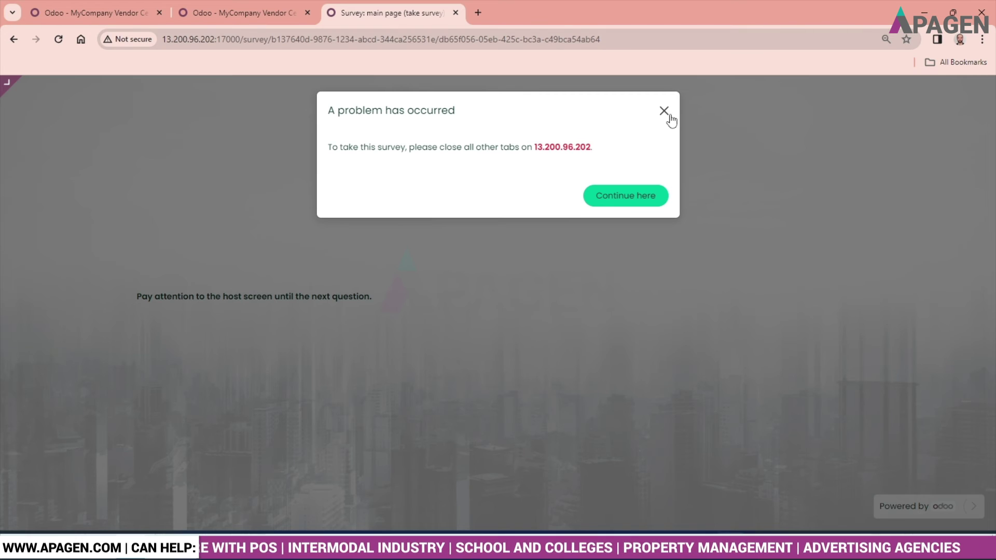
pyautogui.click(666, 114)
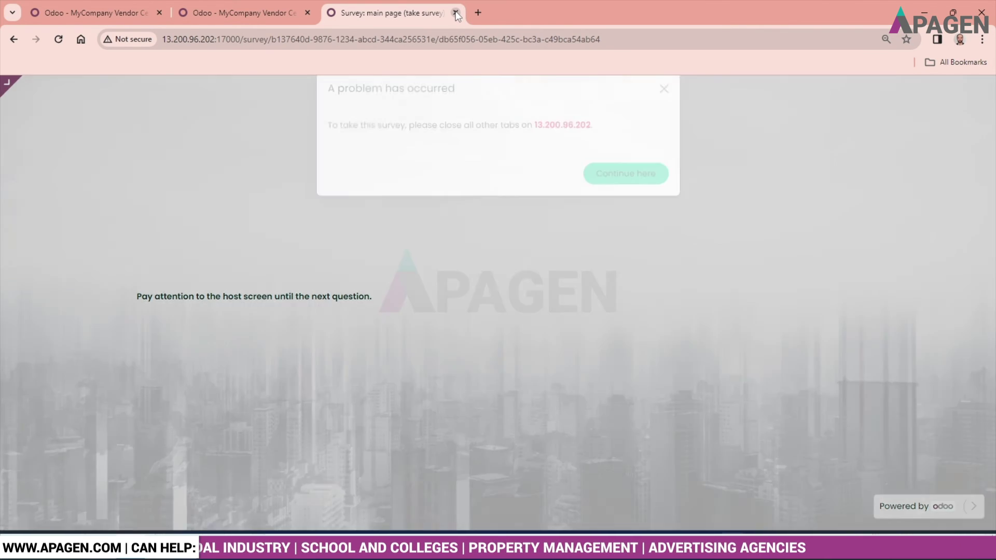
pyautogui.click(456, 13)
pyautogui.click(86, 11)
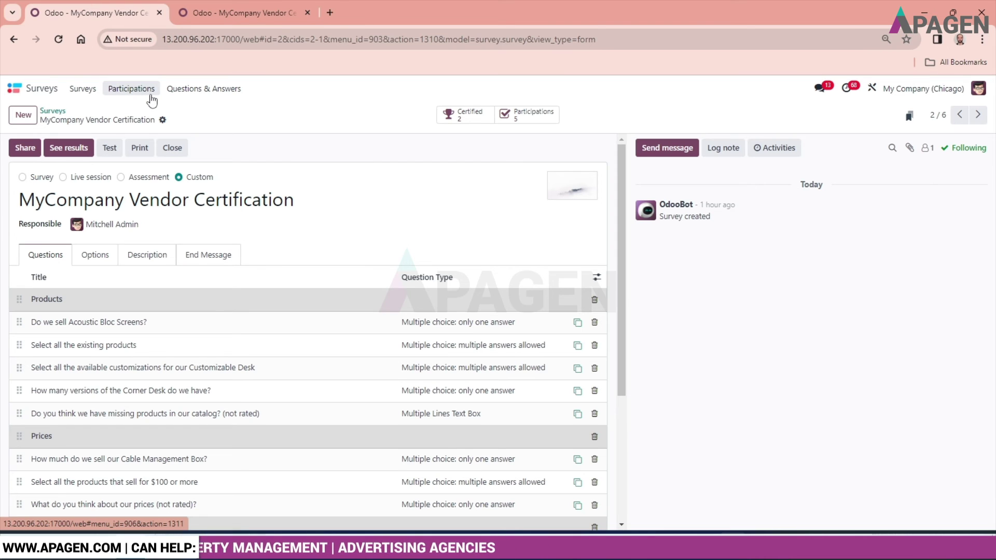
# List all participations by survey and browse the Feedback Form and Vendor Certification (8) groups
pyautogui.click(82, 90)
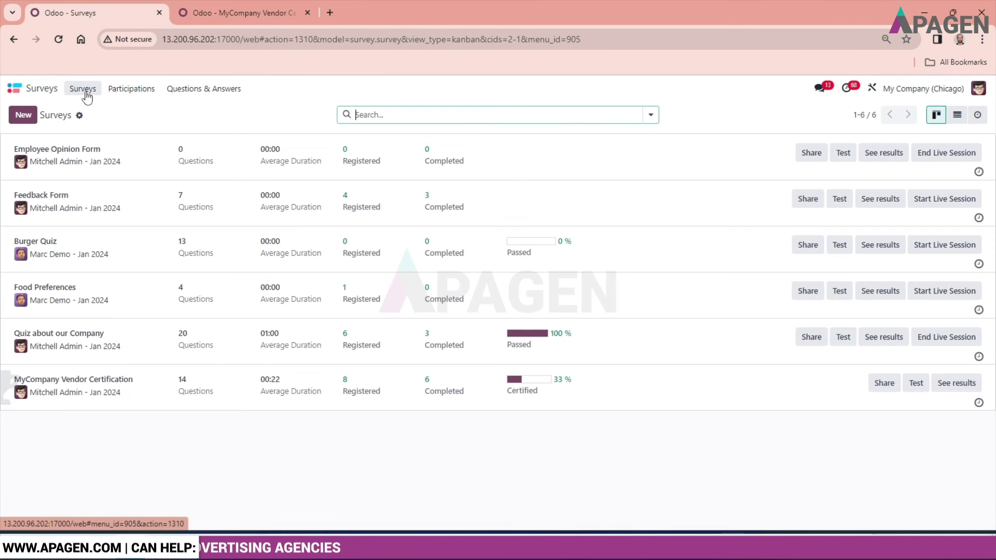
pyautogui.click(130, 89)
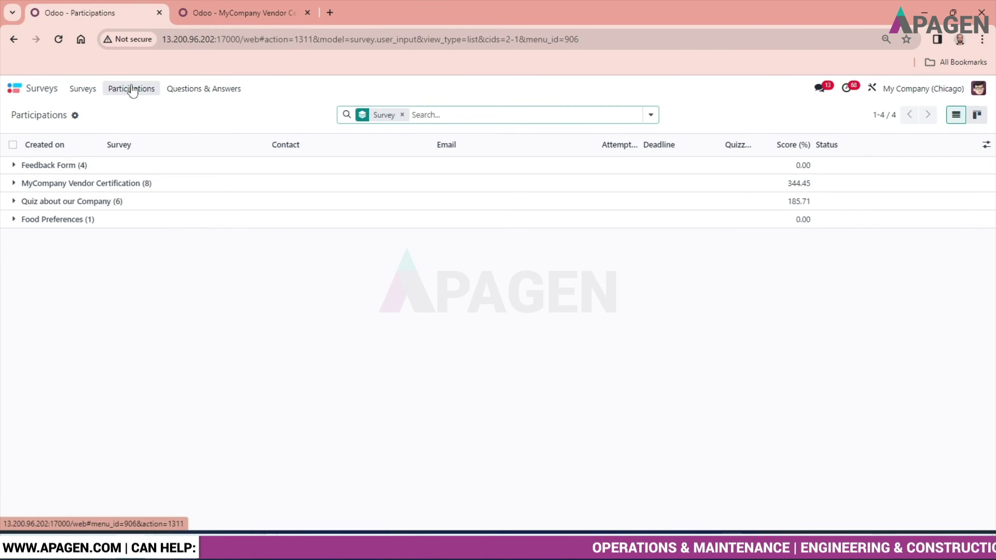
pyautogui.click(14, 166)
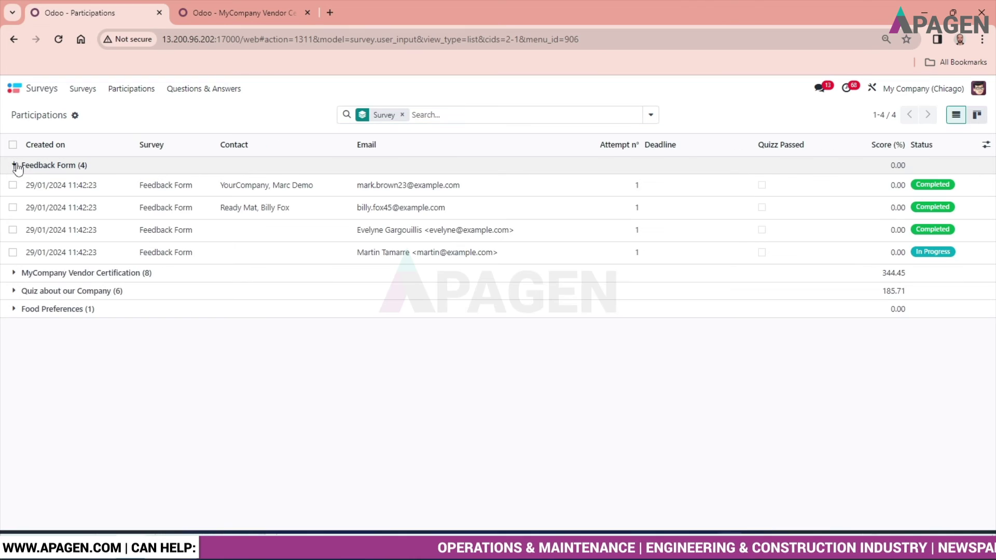
pyautogui.click(14, 273)
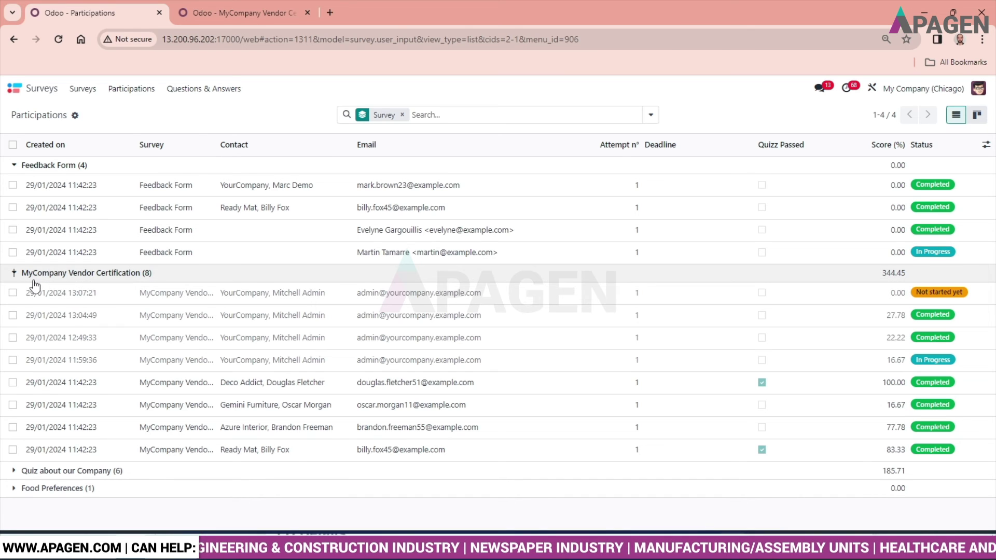
pyautogui.click(14, 166)
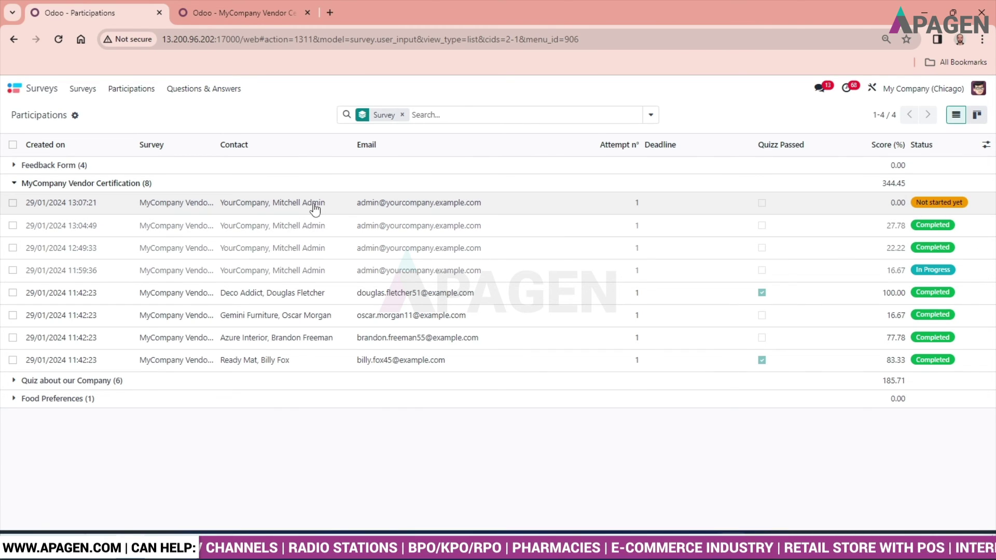
pyautogui.click(22, 185)
# Replace the survey grouping with a Completed filter grouped by survey
pyautogui.click(426, 117)
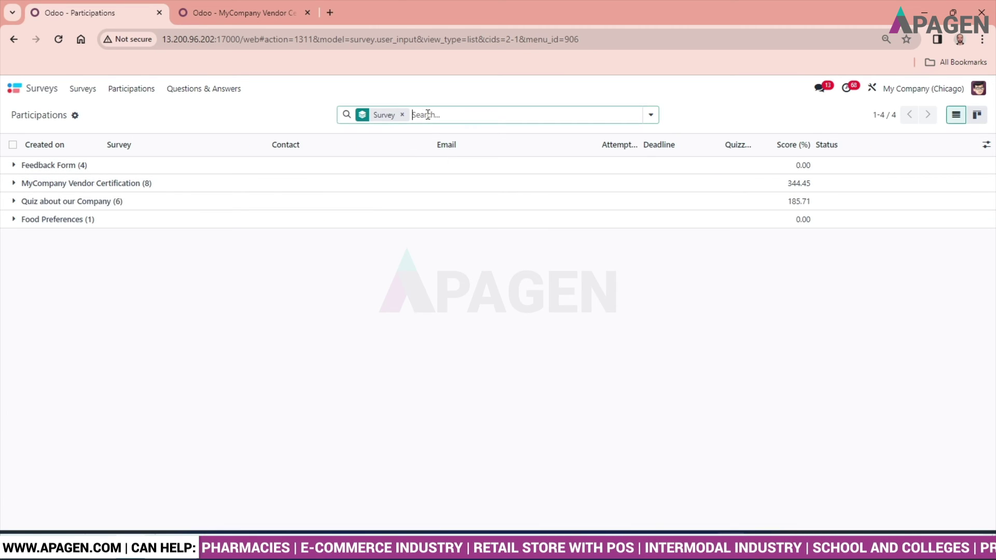
pyautogui.press('BackSpace')
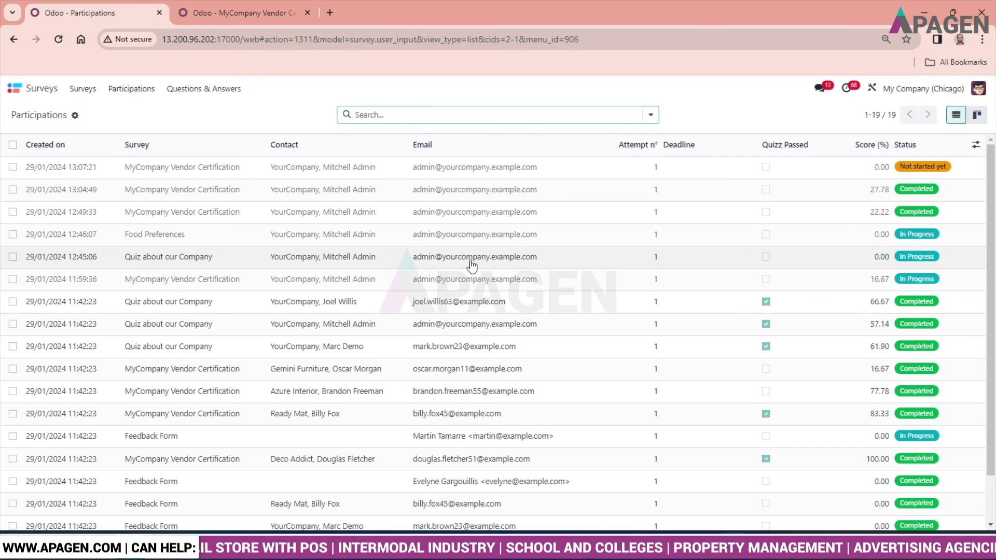
pyautogui.scroll(-2, 471, 264)
pyautogui.scroll(2, 472, 269)
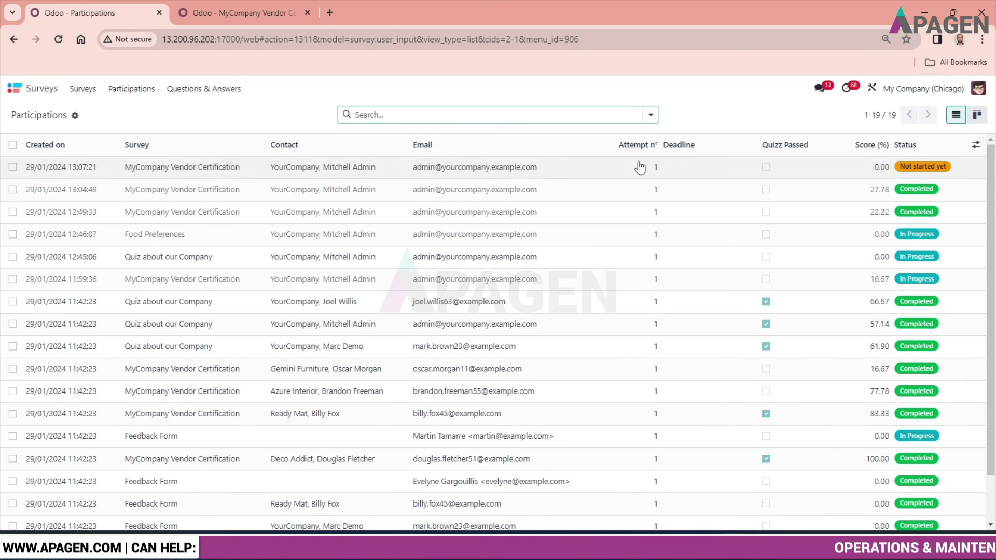
pyautogui.click(651, 114)
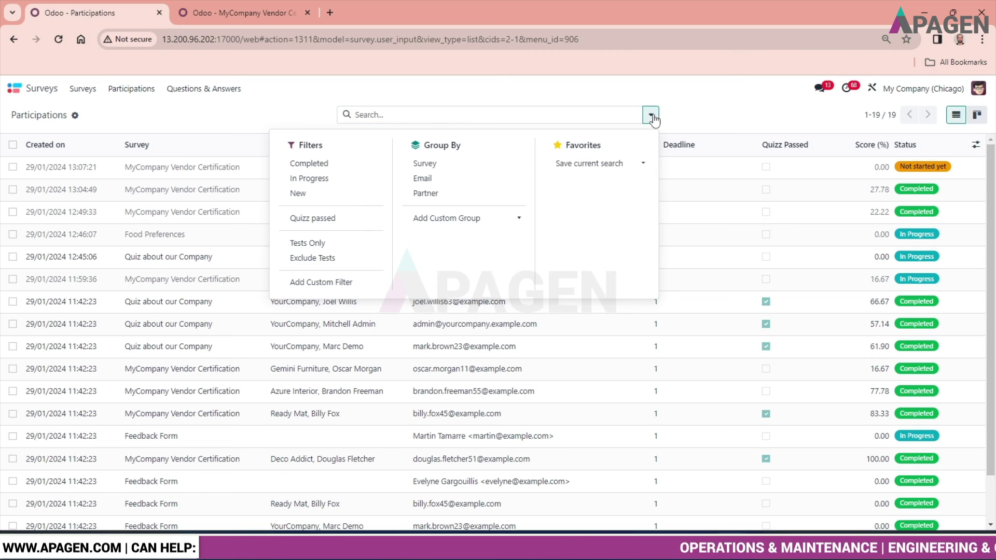
pyautogui.click(331, 167)
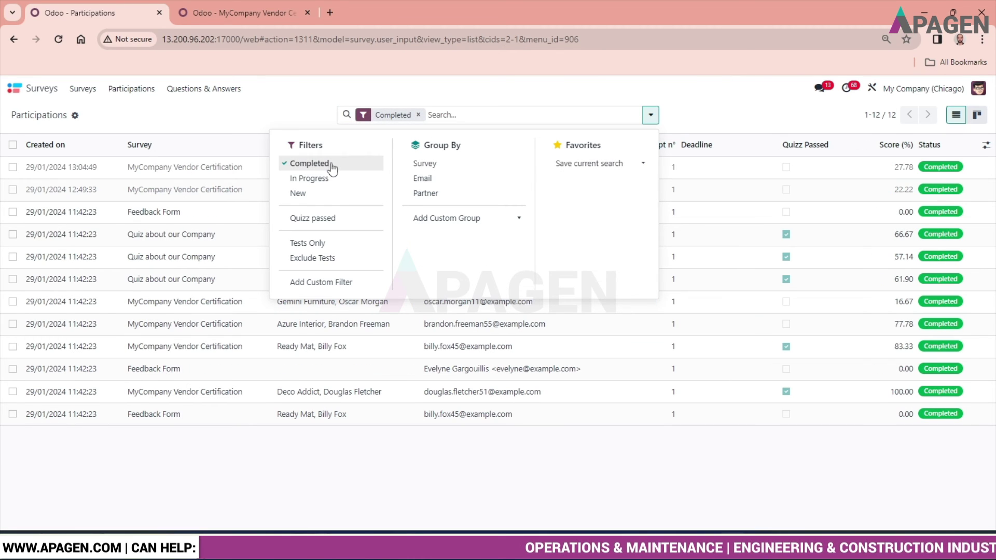
pyautogui.click(476, 168)
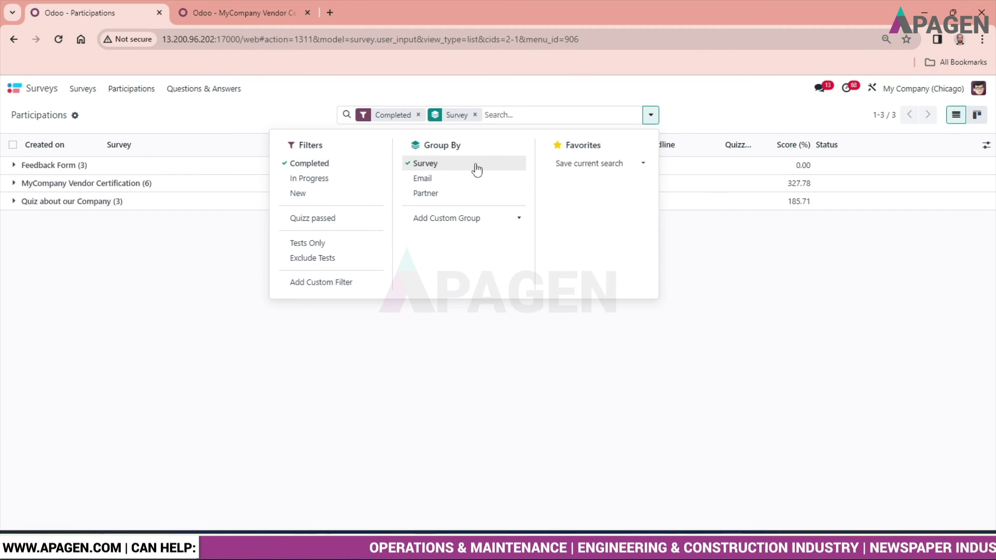
pyautogui.click(716, 330)
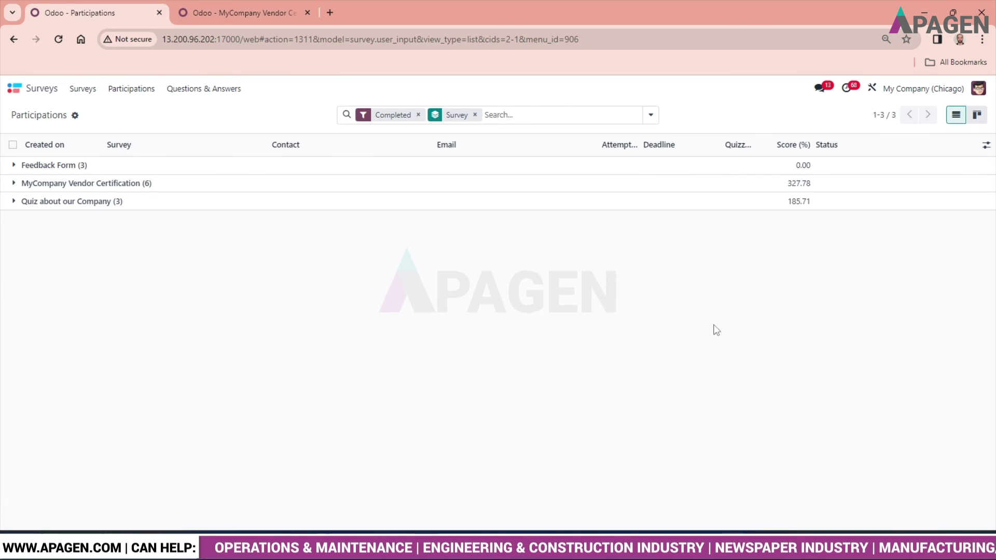
# Browse the Feedback Form and Vendor Certification groups, then show all 19 participations as cards
pyautogui.click(15, 168)
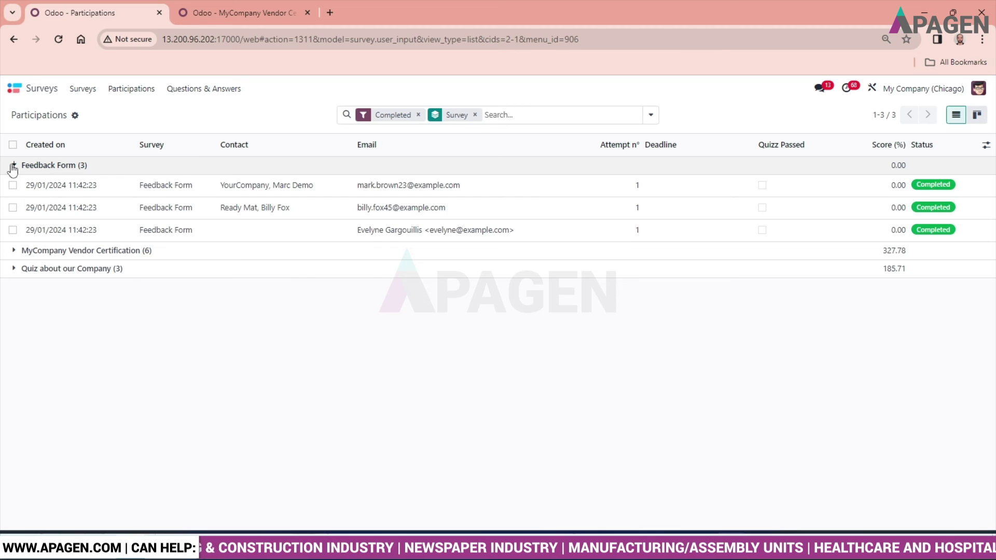
pyautogui.click(13, 165)
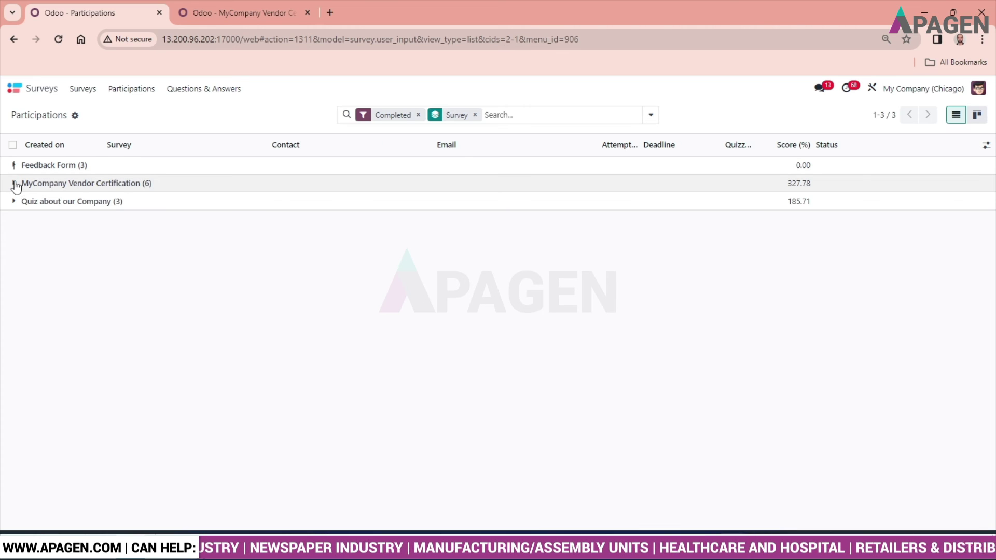
pyautogui.click(14, 184)
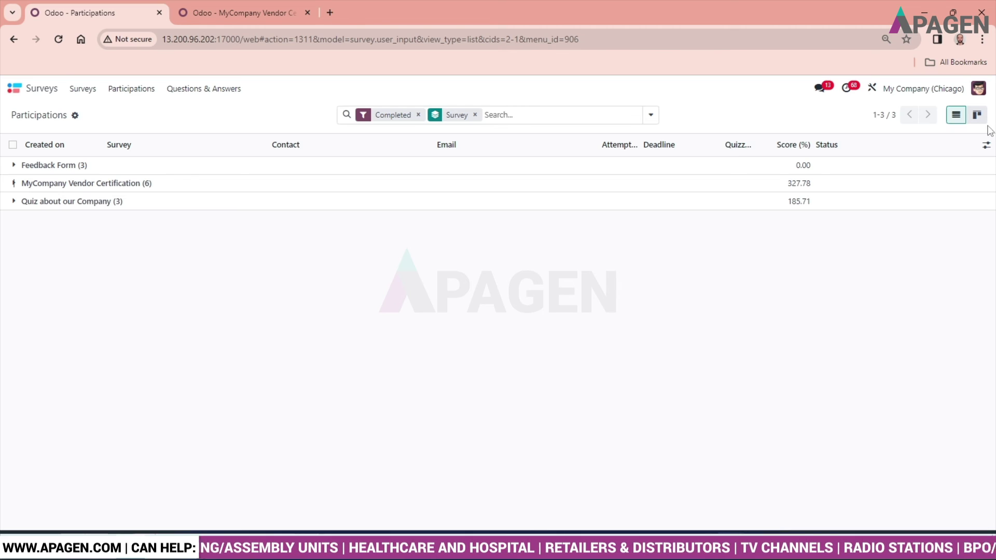
pyautogui.click(977, 115)
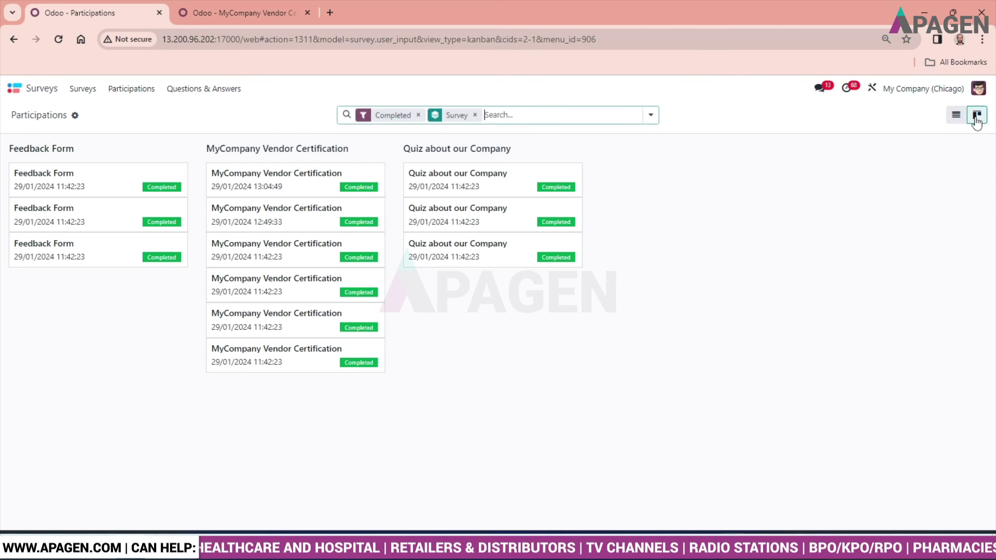
pyautogui.press('BackSpace')
pyautogui.press('BackSpace')
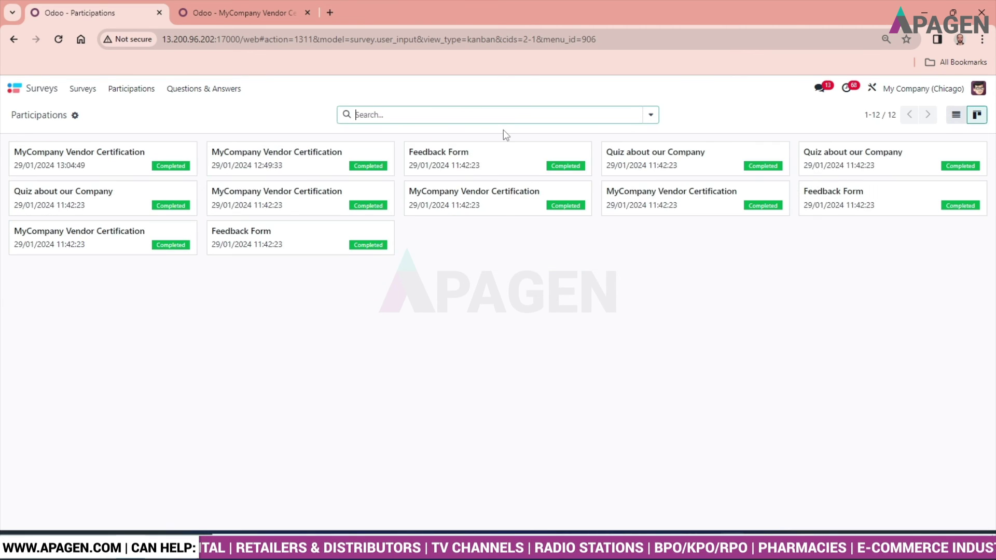
# Open the 'Are you vegetarian?' question from the Questions list
pyautogui.click(209, 99)
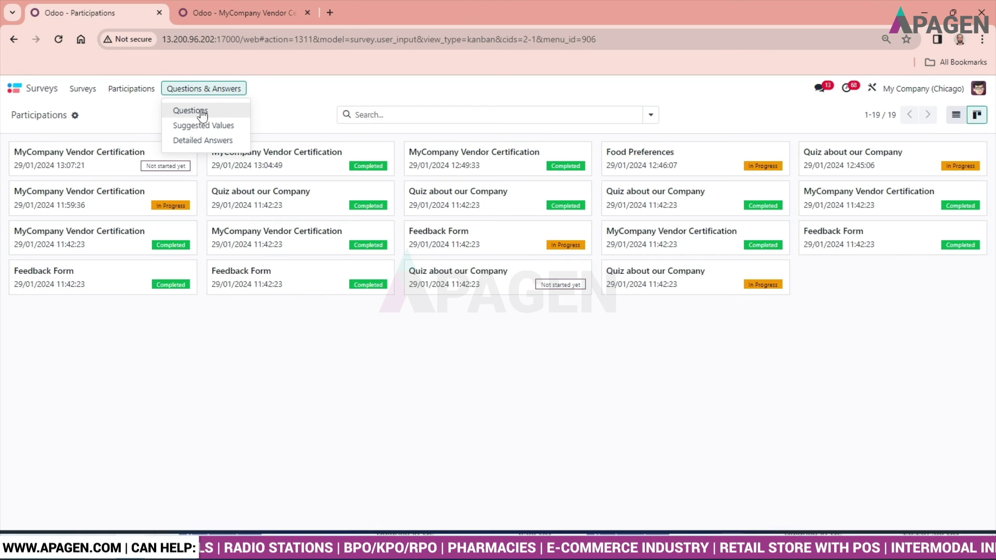
pyautogui.click(191, 111)
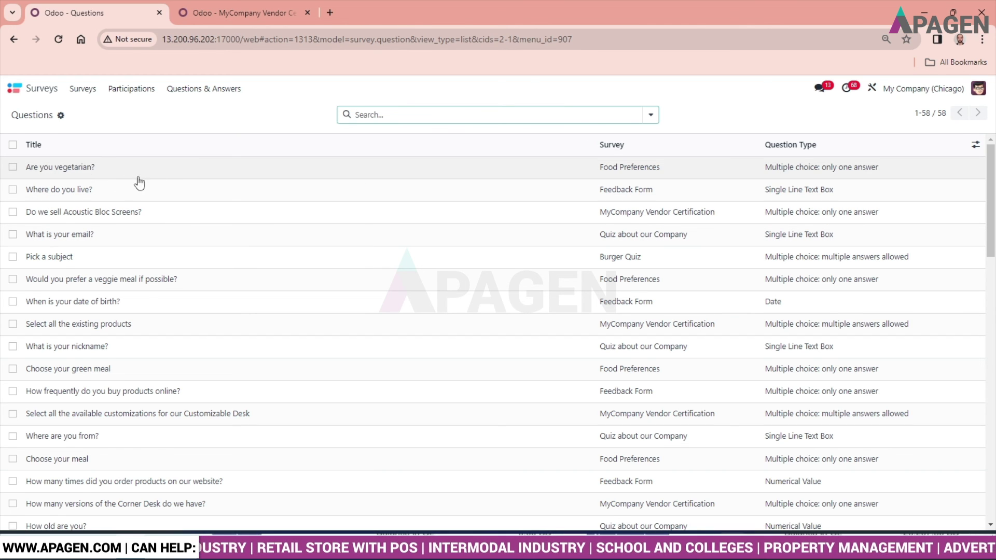
pyautogui.click(180, 175)
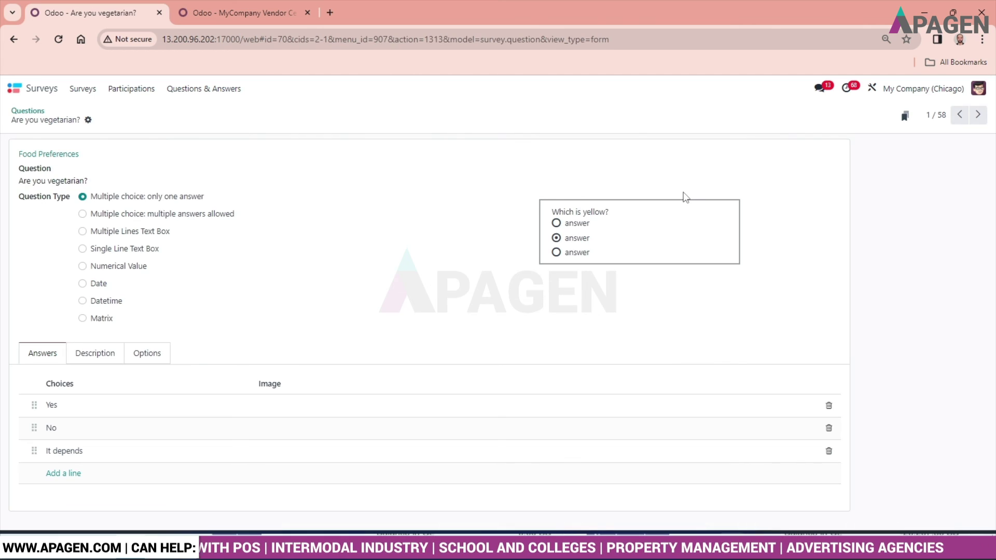
# List suggested values by question, expanding 'Are you vegetarian?' to Yes, No and It depends
pyautogui.click(217, 92)
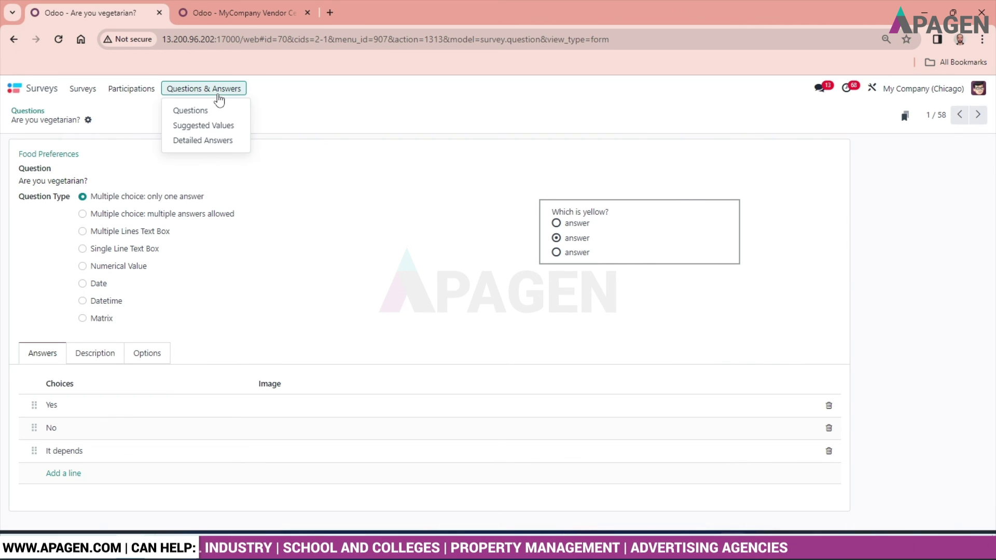
pyautogui.click(233, 135)
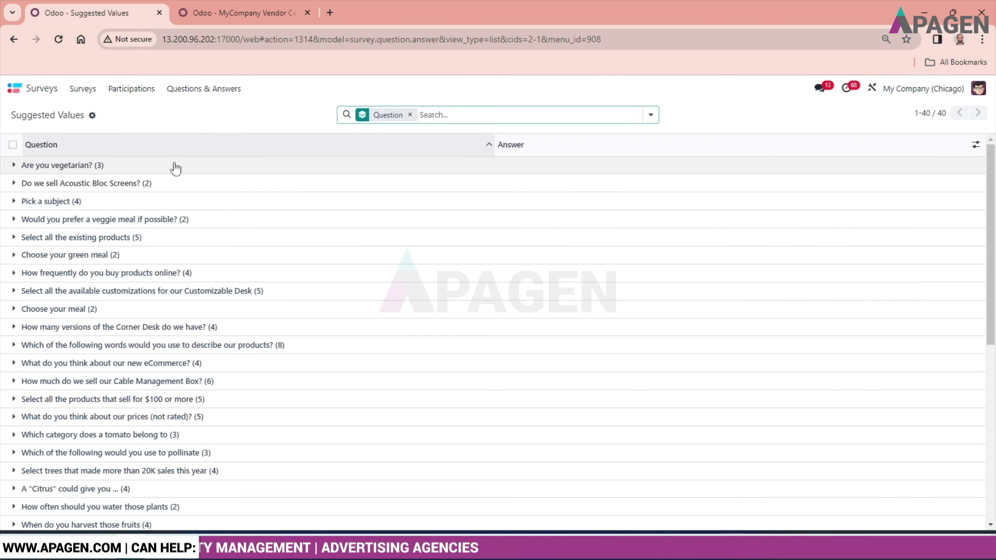
pyautogui.click(24, 167)
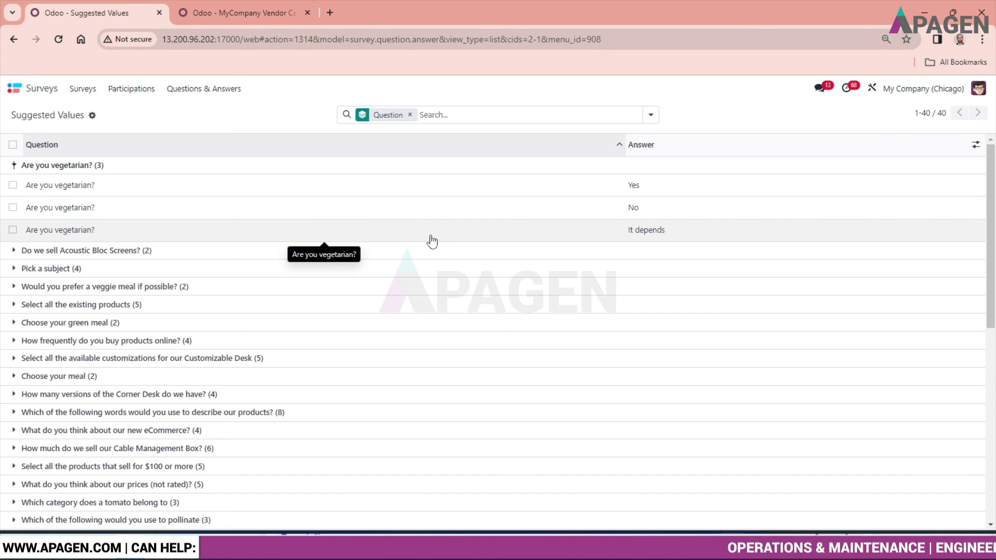
pyautogui.click(206, 91)
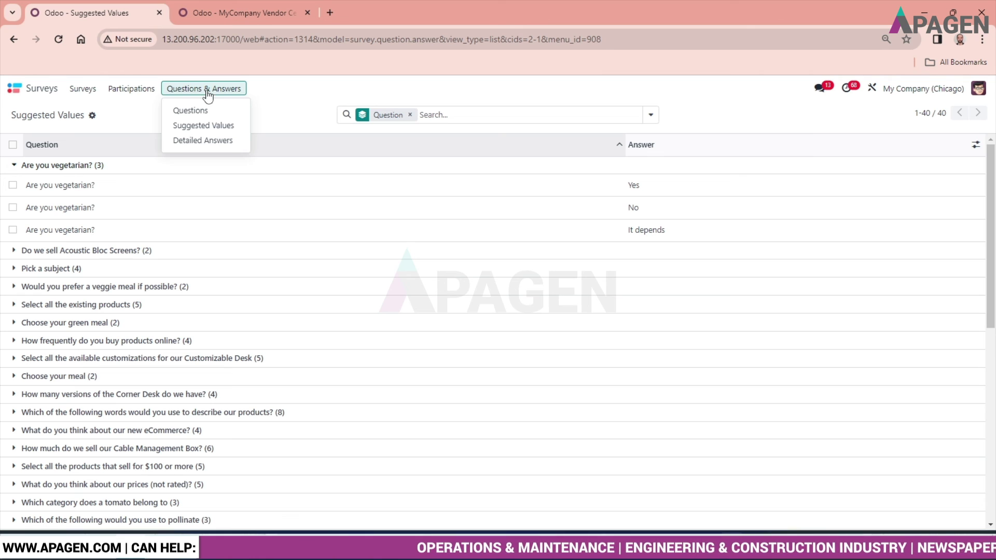
# Expand the first 12-answer Feedback Form response and inspect its 'Where do you live?' answer
pyautogui.click(227, 141)
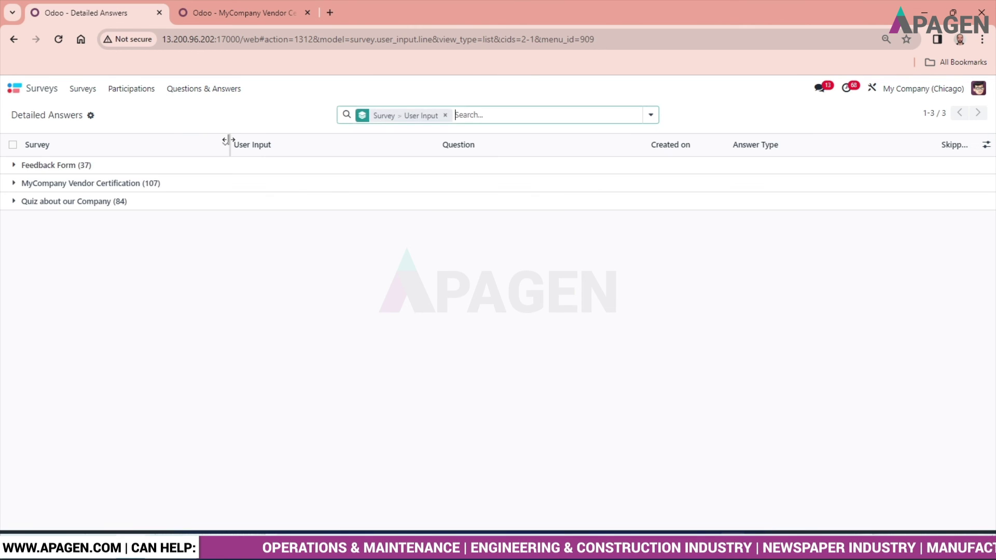
pyautogui.click(15, 166)
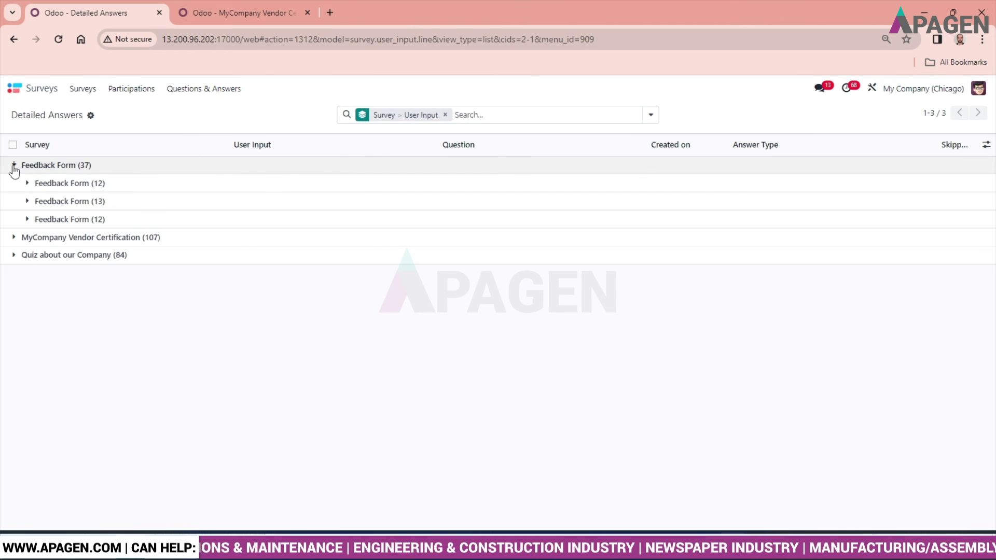
pyautogui.click(28, 184)
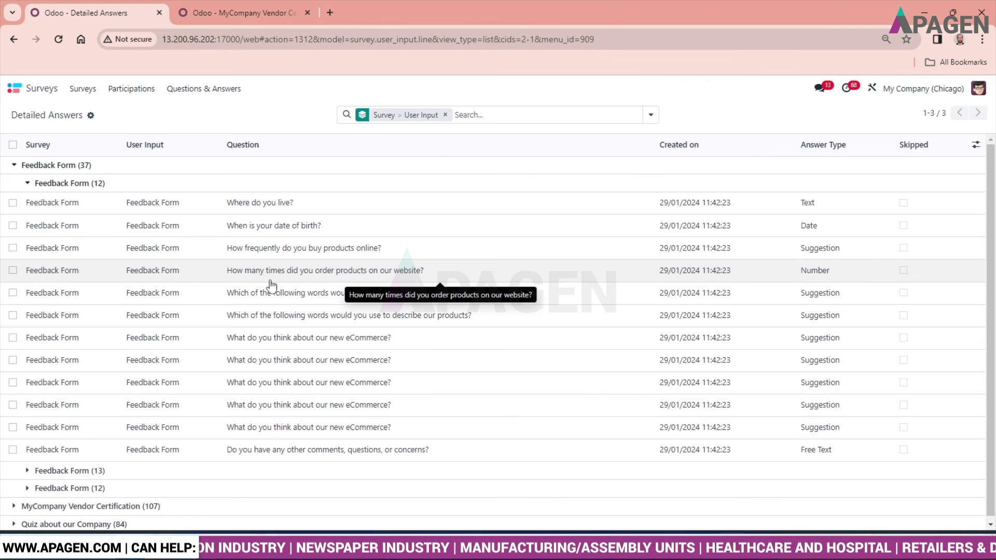
pyautogui.scroll(-1, 271, 285)
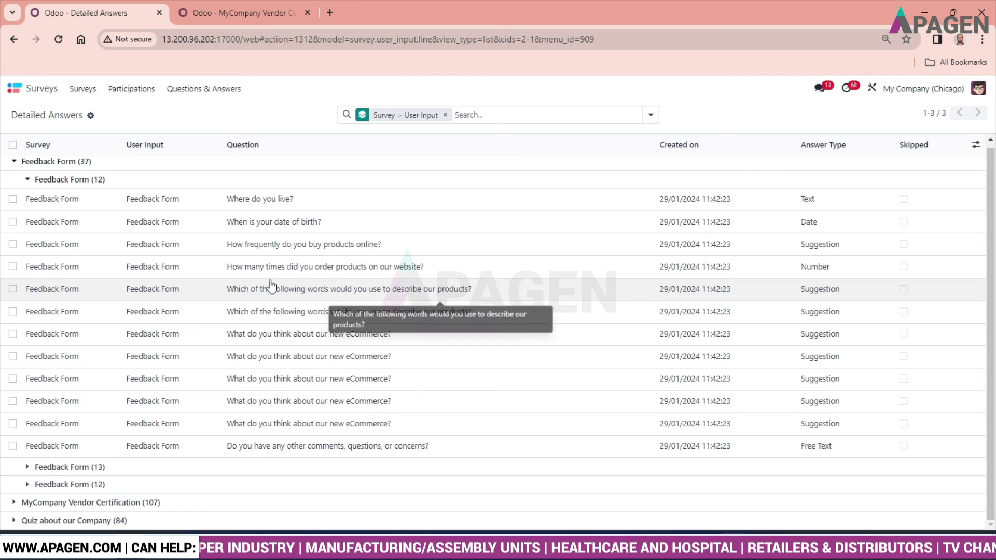
pyautogui.scroll(1, 132, 258)
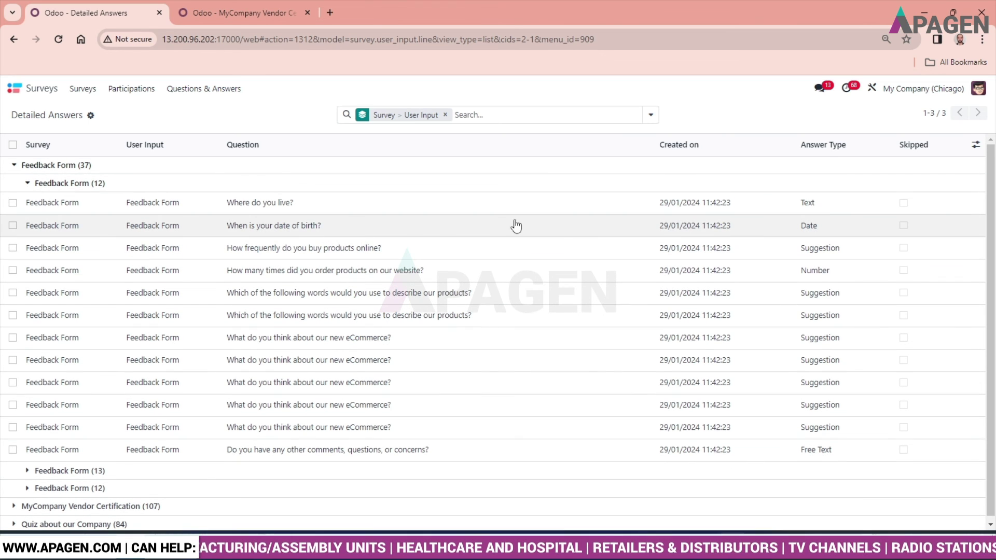
pyautogui.click(902, 206)
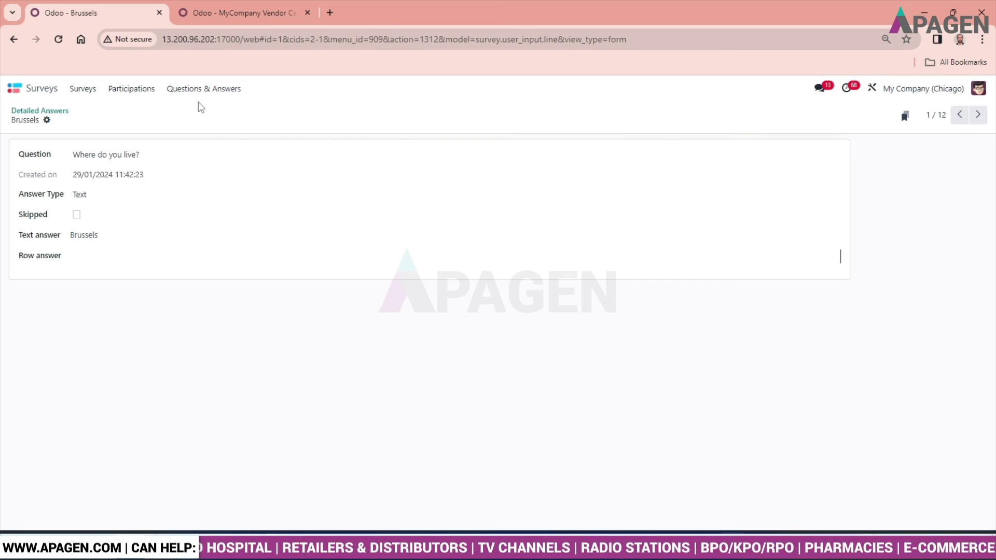
pyautogui.click(46, 111)
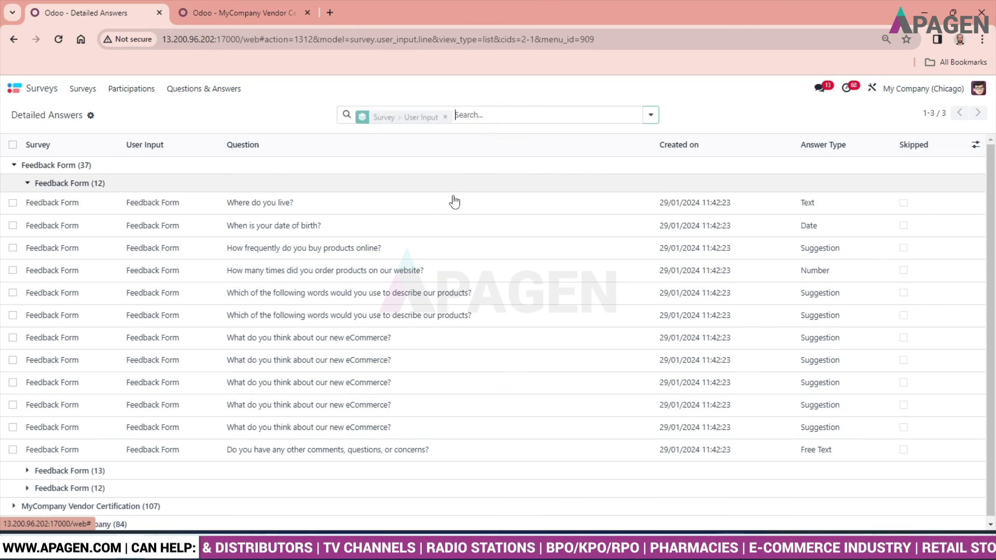